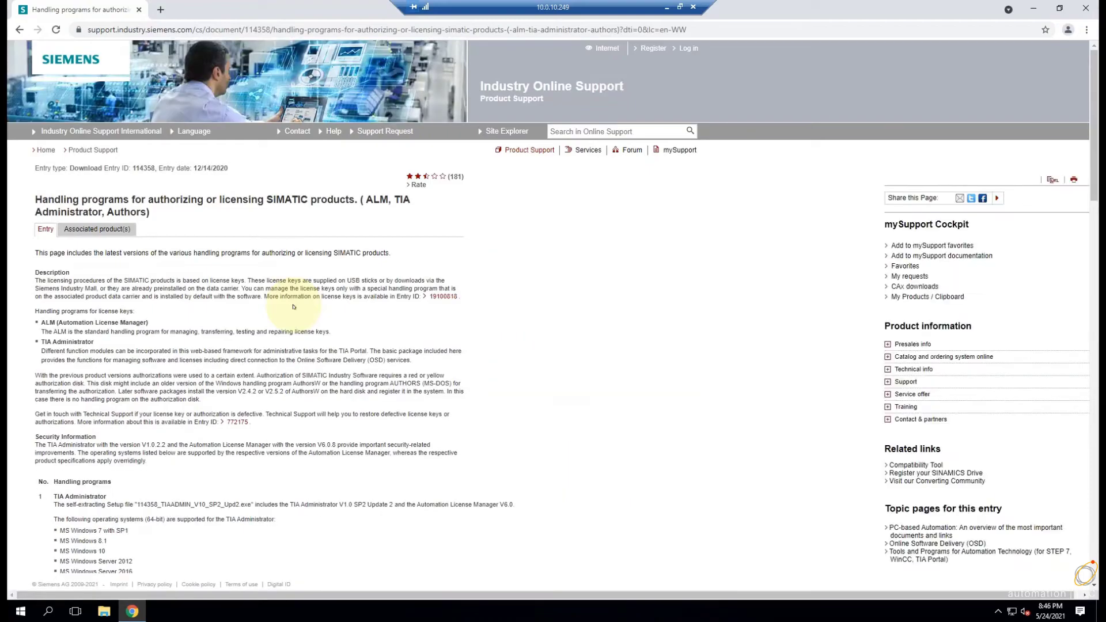
Sign in, save the Automation License Manager V6.0 SP8 installer (V60_SP8.exe) to Downloads, and open it.
scroll(293, 307, "down", 1)
scroll(454, 277, "down", 6)
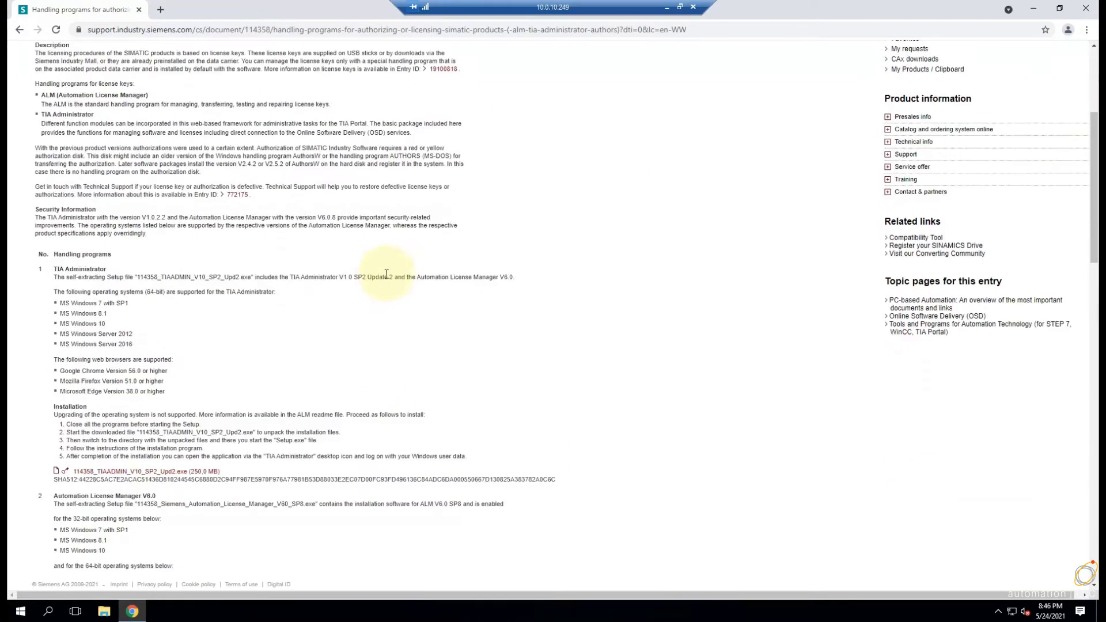
scroll(340, 271, "down", 2)
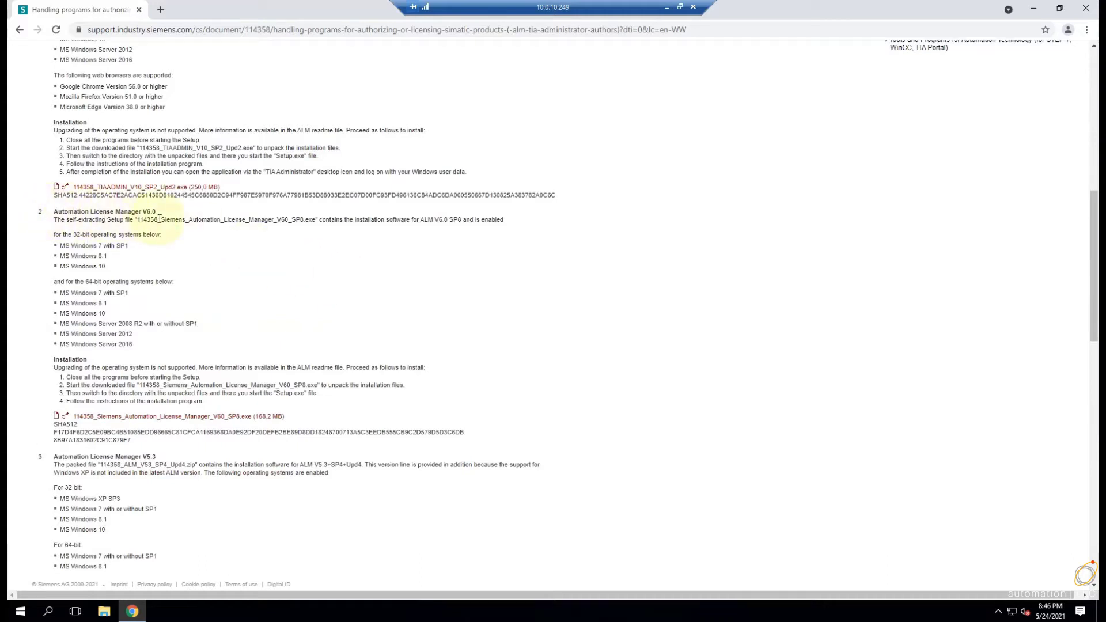
left_click(241, 416)
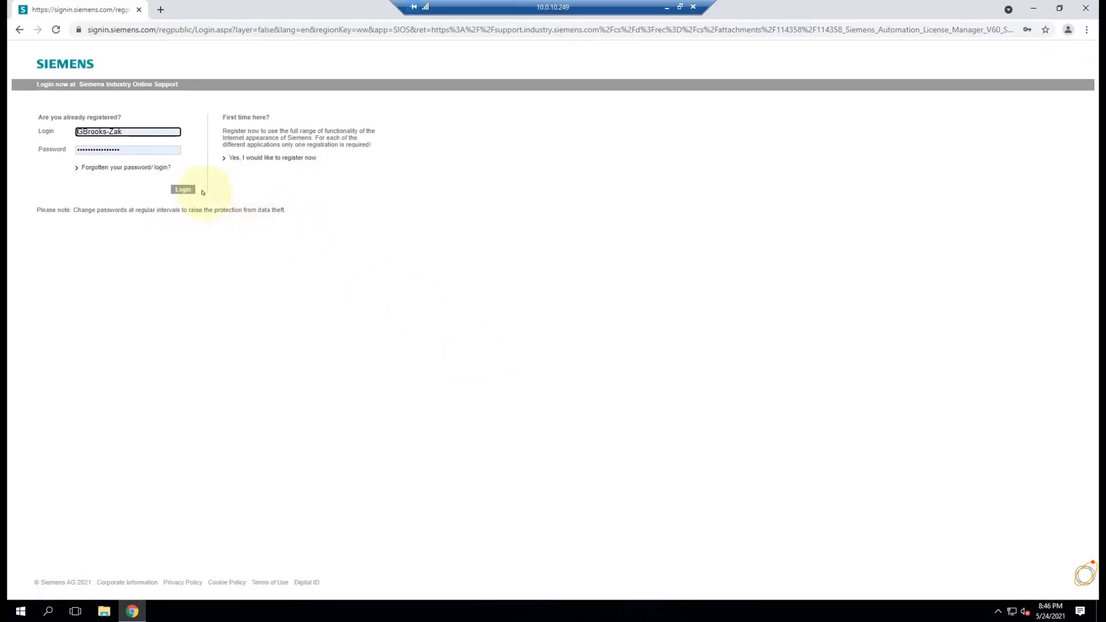
left_click(184, 190)
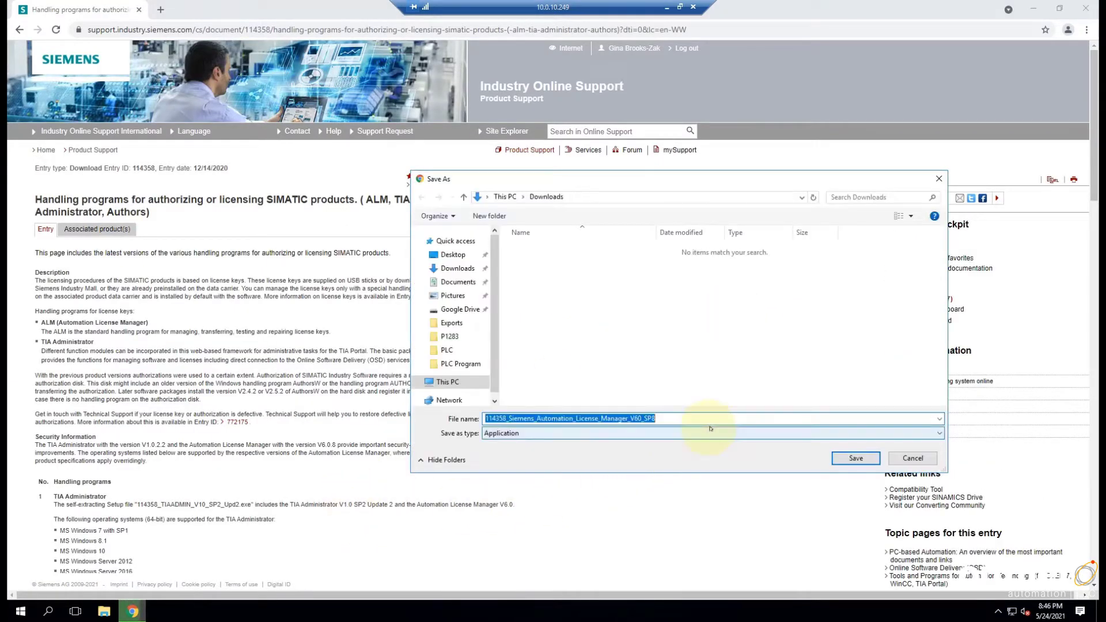
left_click(856, 459)
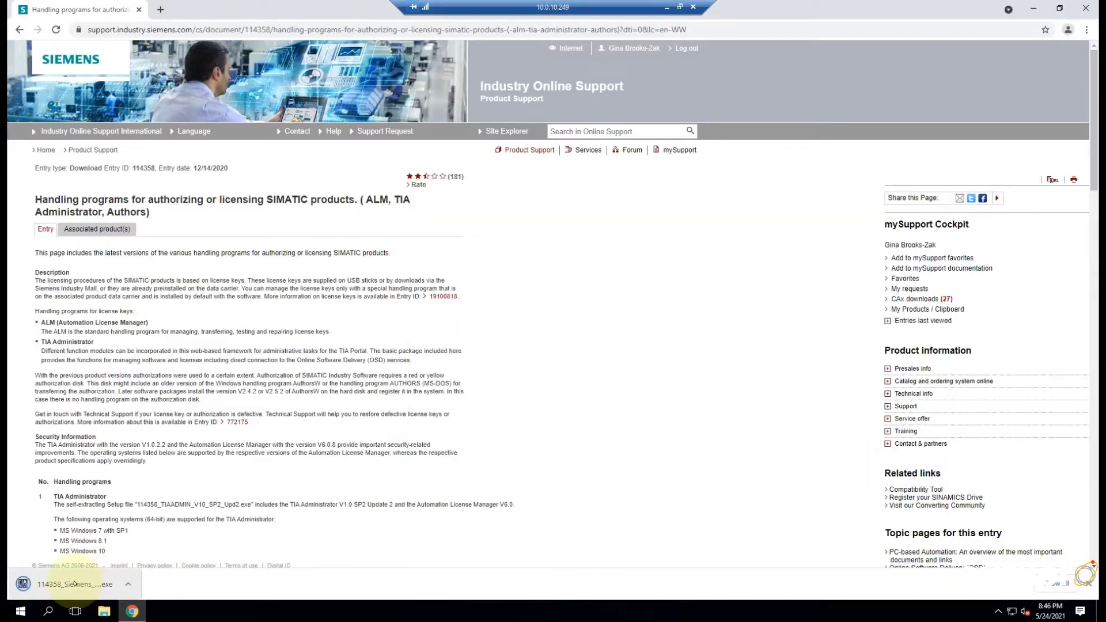
left_click(74, 583)
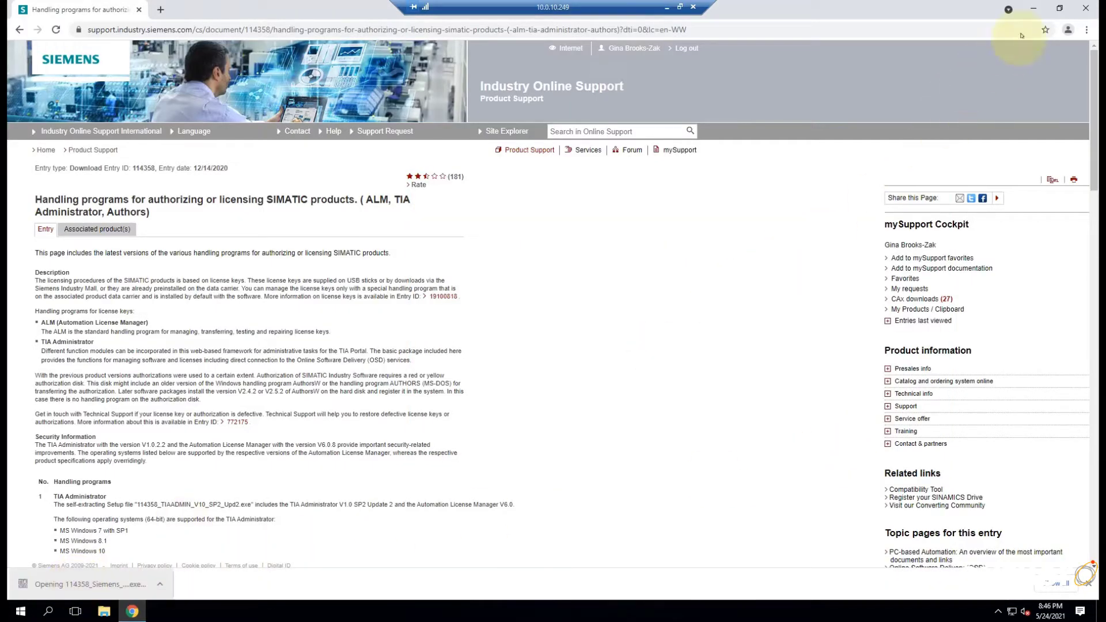
Run the installer and extract the setup package, deleting extracted files on exit.
left_click(1033, 10)
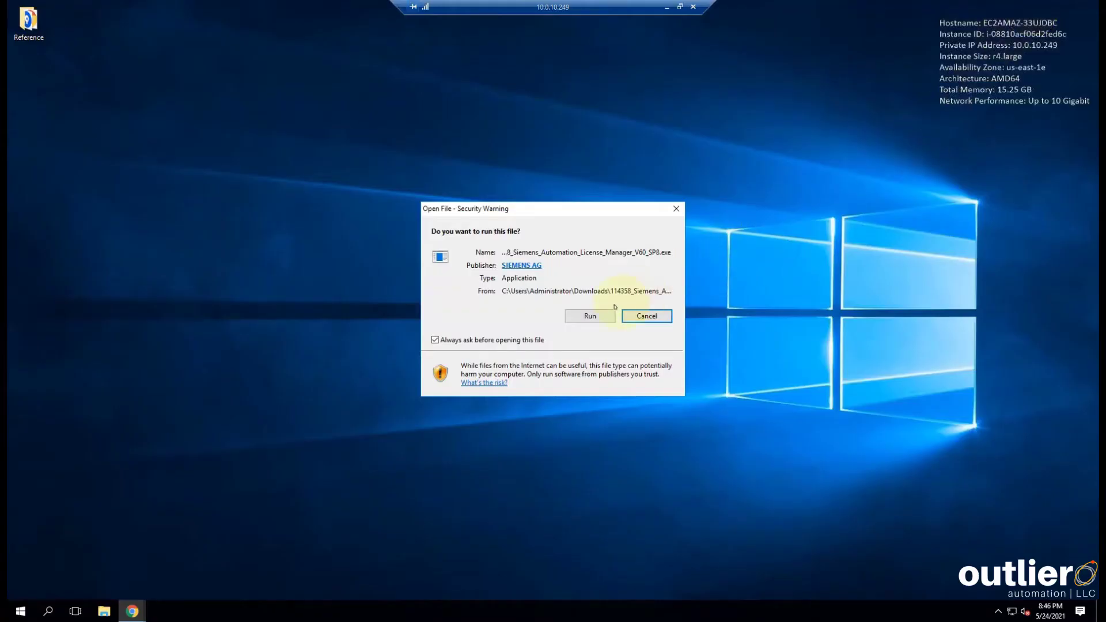
left_click(590, 316)
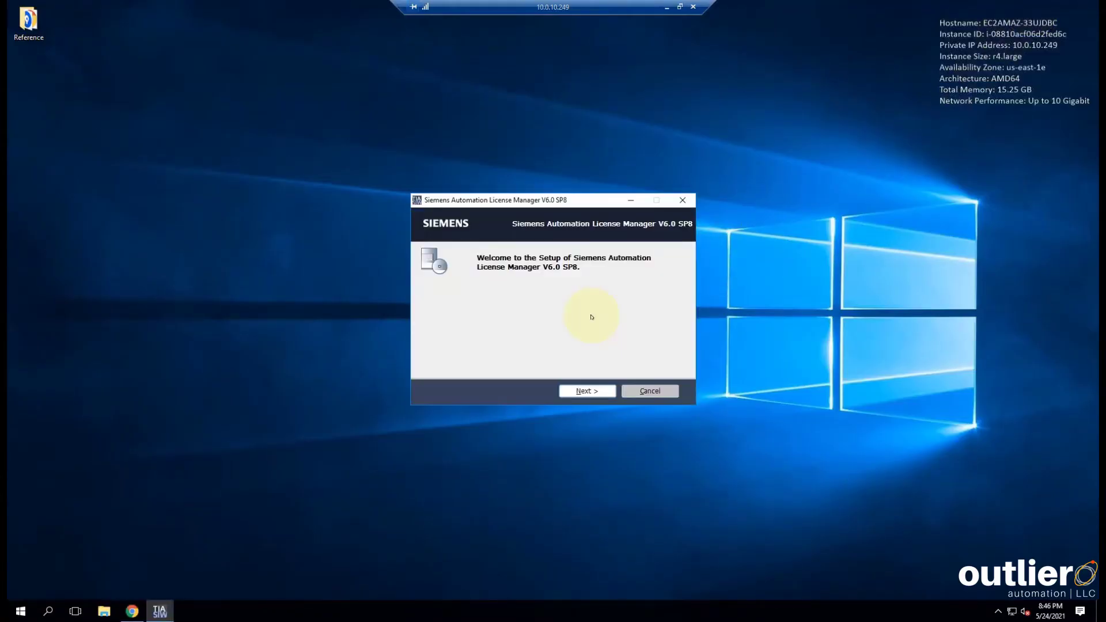
left_click(587, 390)
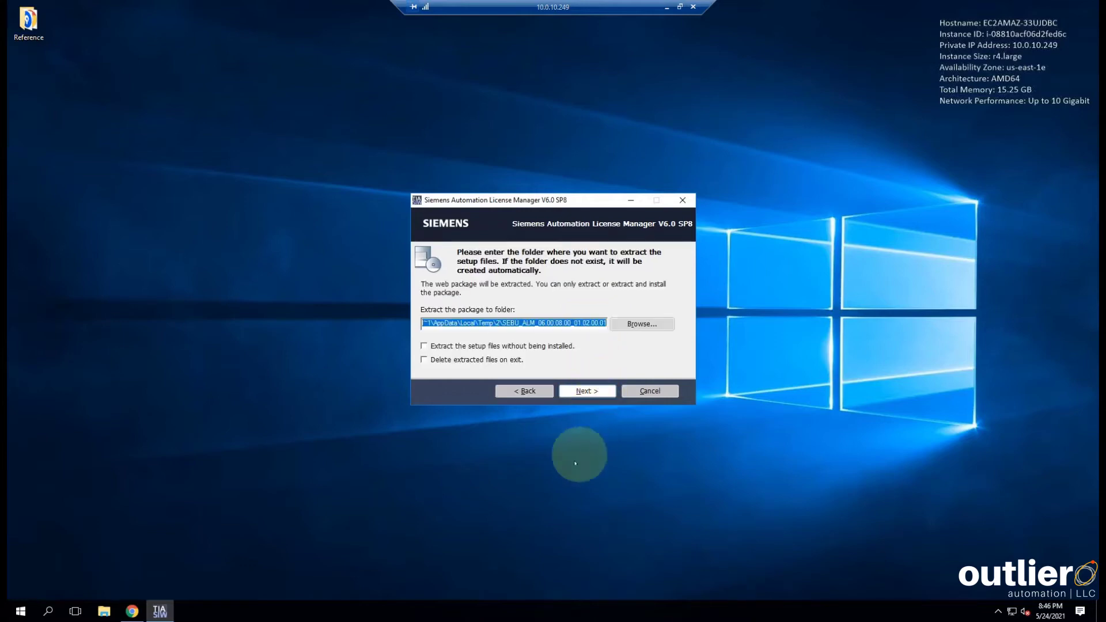
left_click(462, 360)
left_click(596, 392)
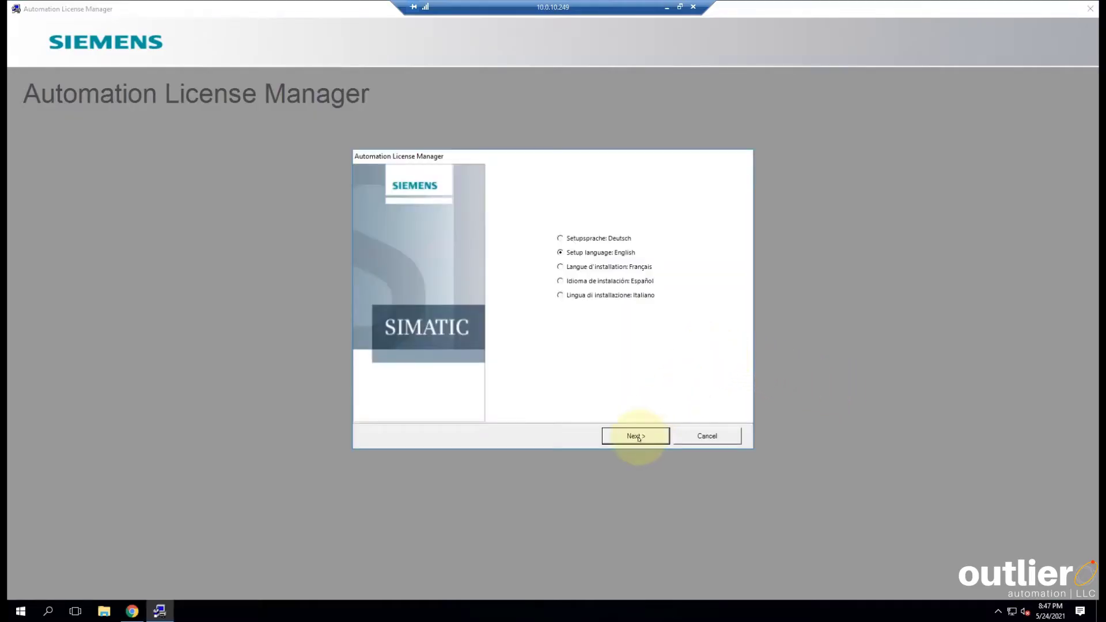
Install ALM V6.0 SP8 in English with VC++ 2015 redistributables, accepting firewall changes, then finish.
left_click(634, 436)
left_click(637, 437)
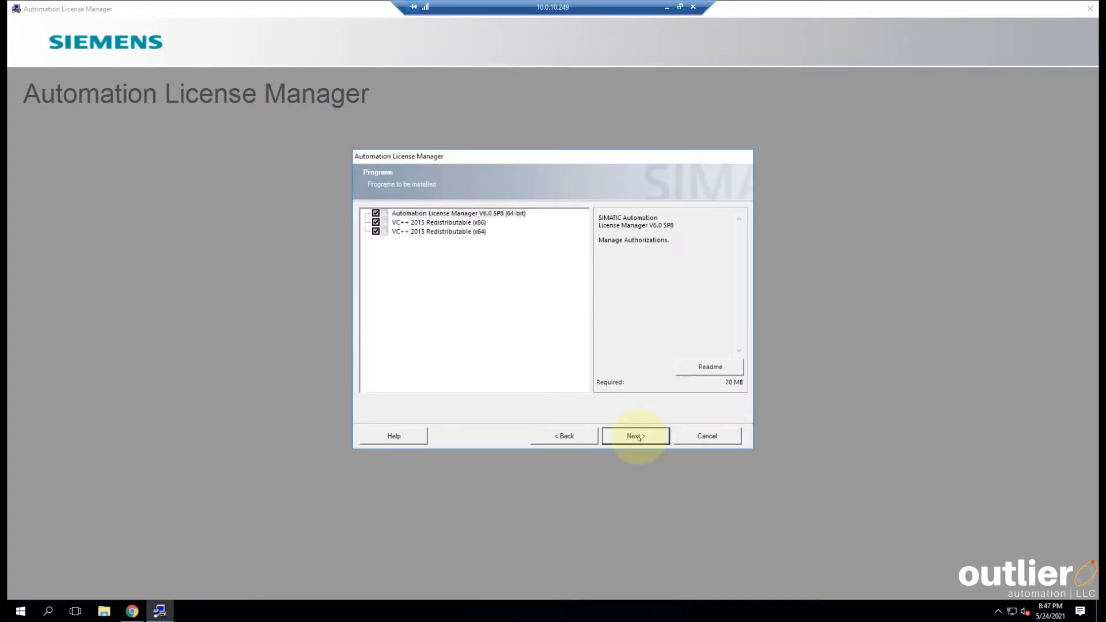
left_click(637, 436)
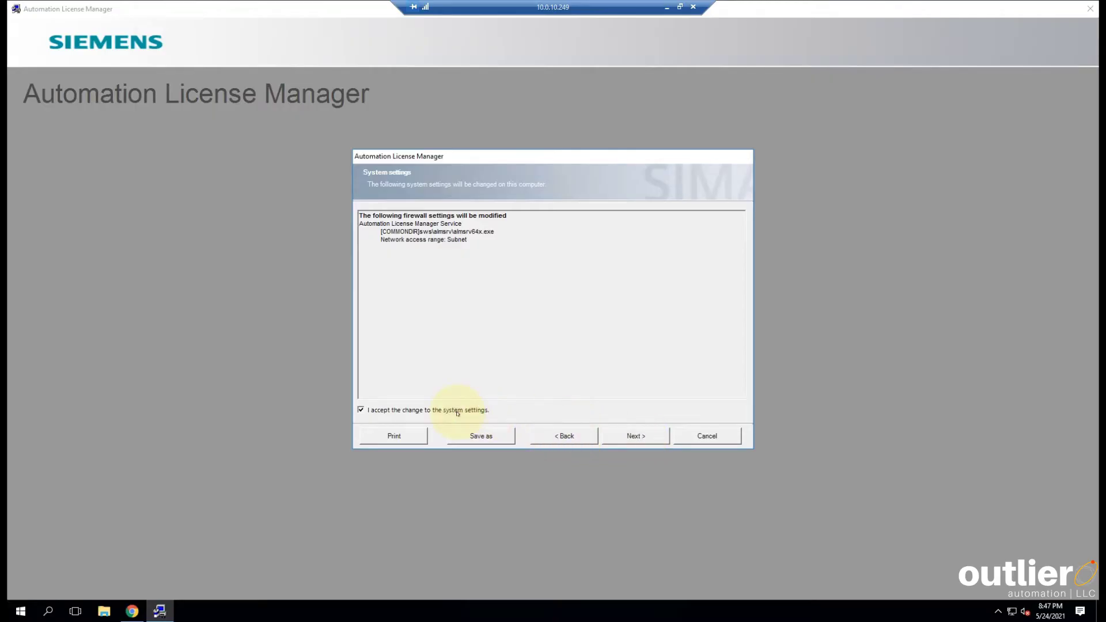
left_click(634, 437)
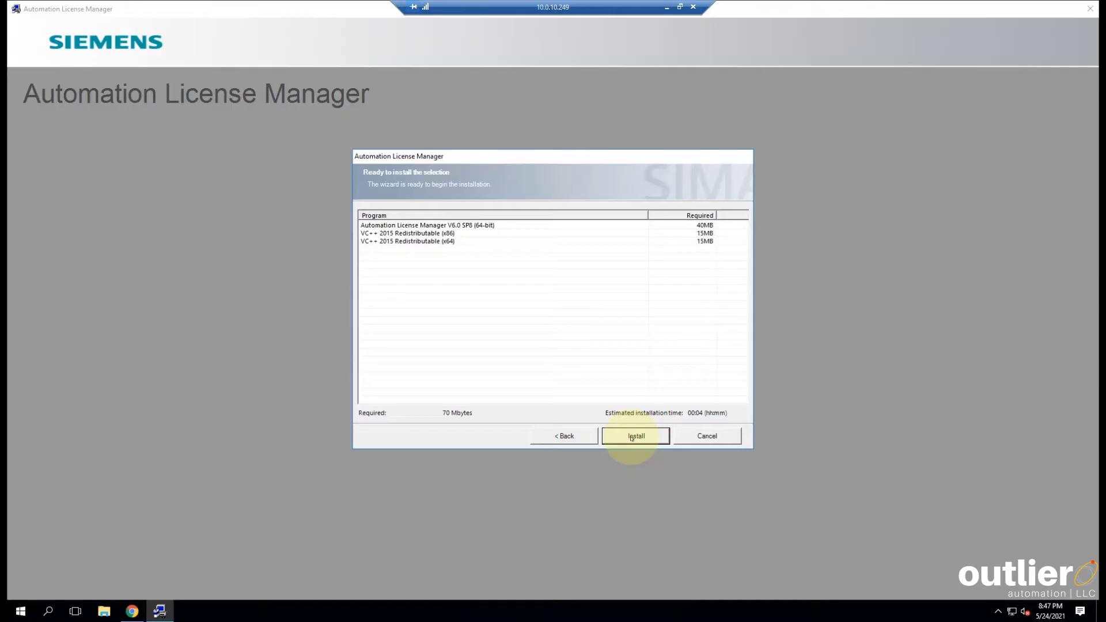
left_click(632, 437)
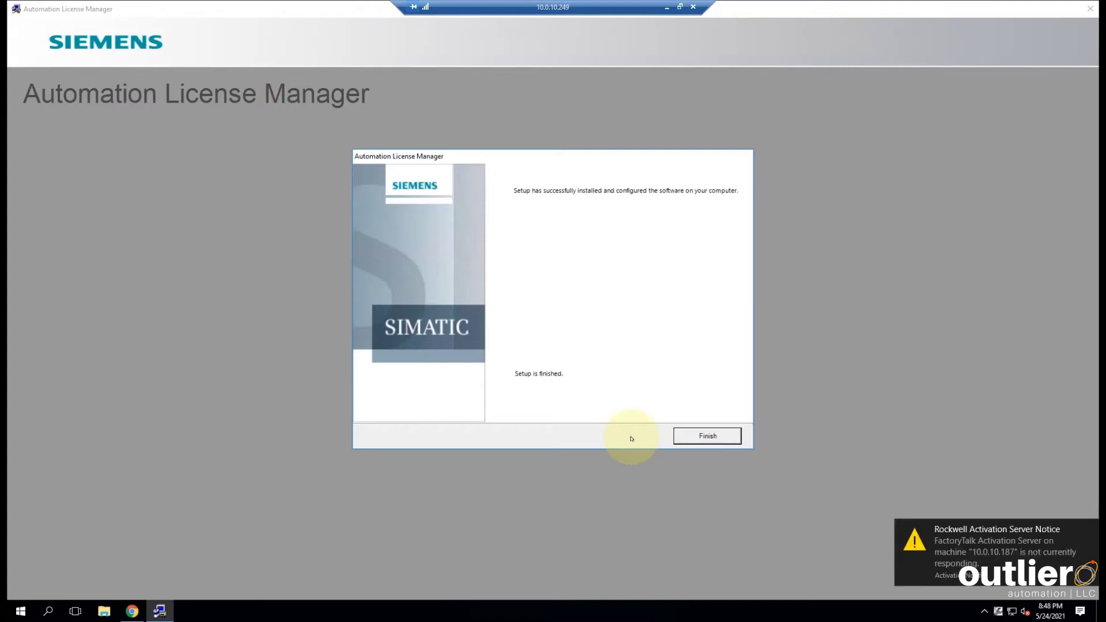
key("Return")
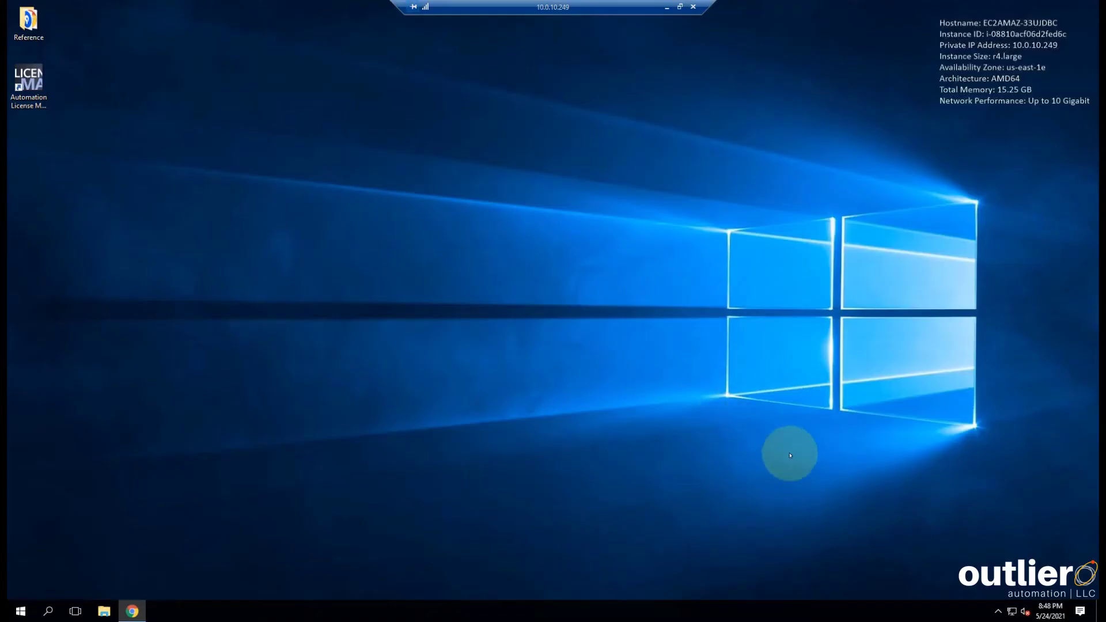
Launch License Manager and enable remote connections on port 4410 with immediate service restart.
left_click(39, 83)
double_click(39, 82)
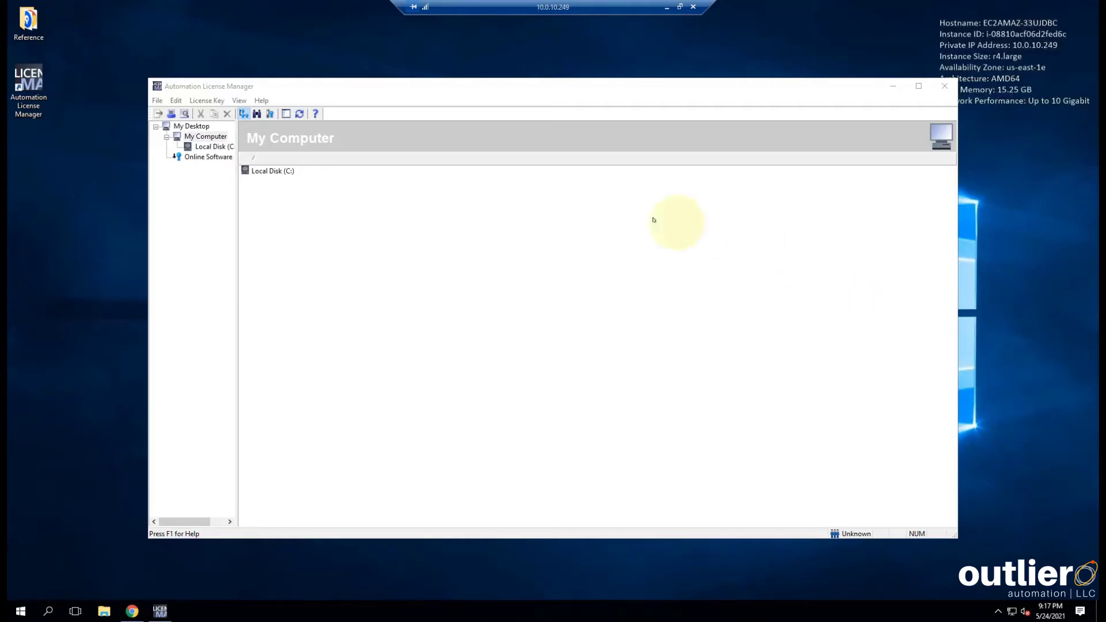
left_click(157, 101)
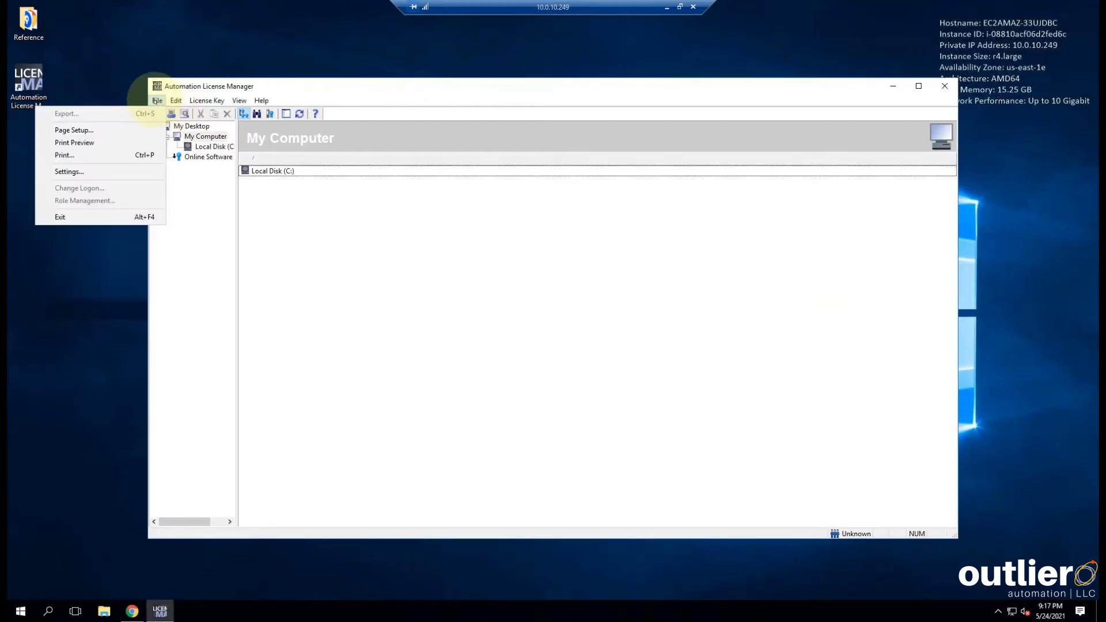
left_click(123, 174)
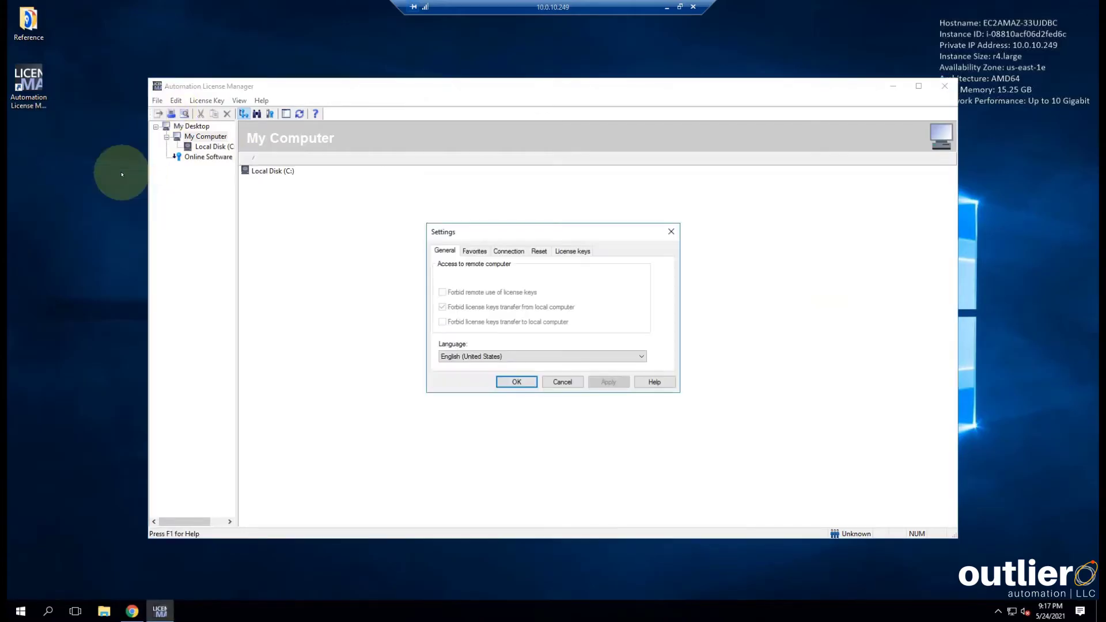
left_click(513, 252)
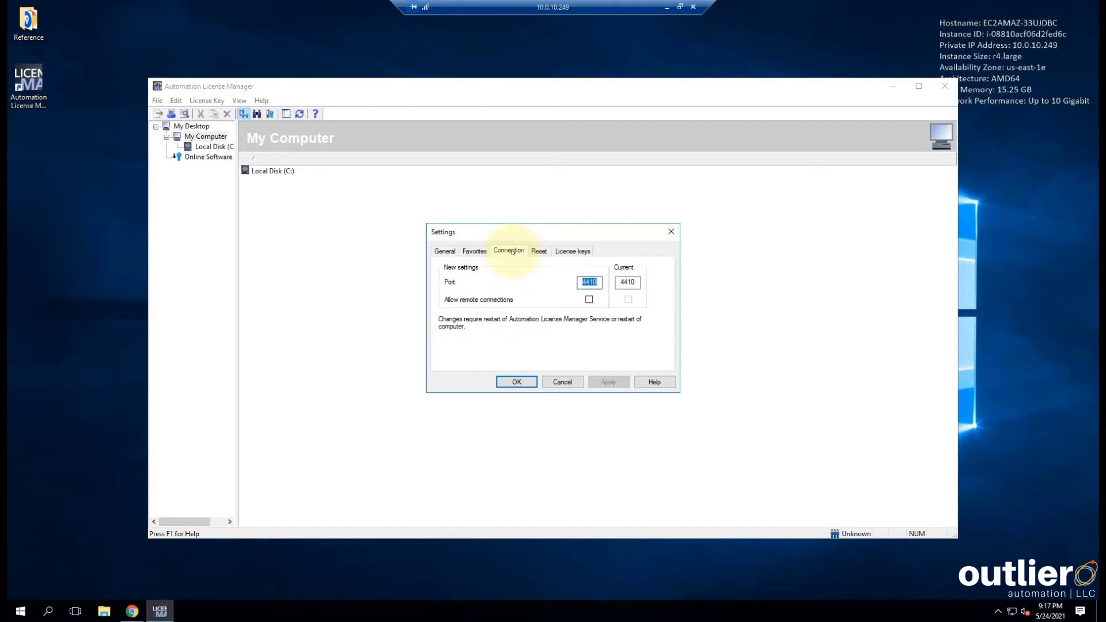
left_click(589, 299)
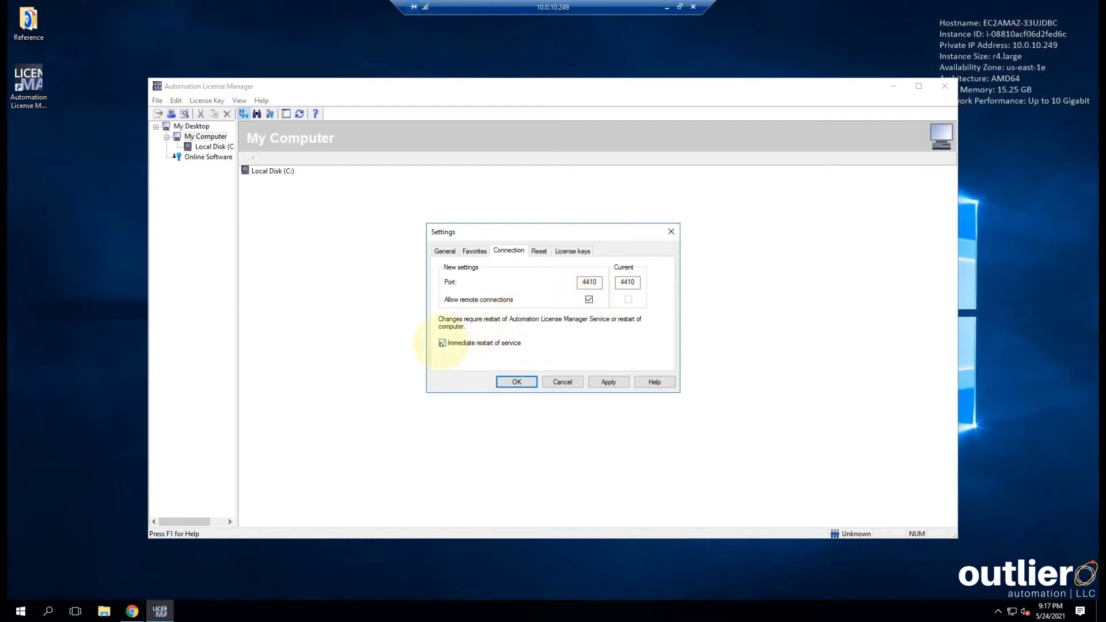
left_click(516, 382)
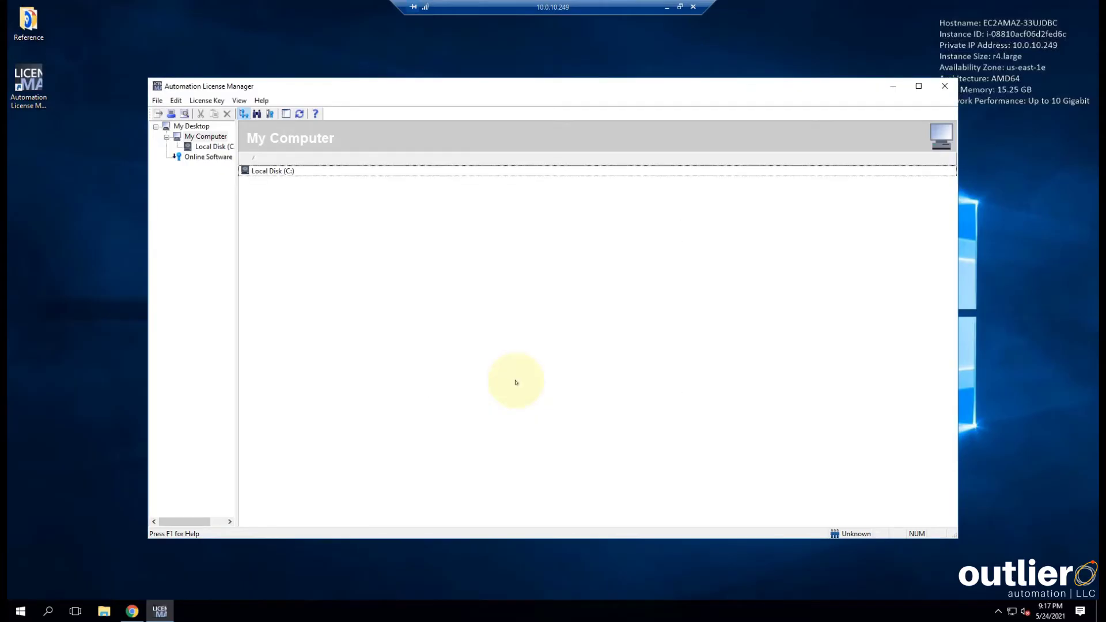
Reopen the License Manager settings to check the remote-access options, then close them.
left_click(158, 100)
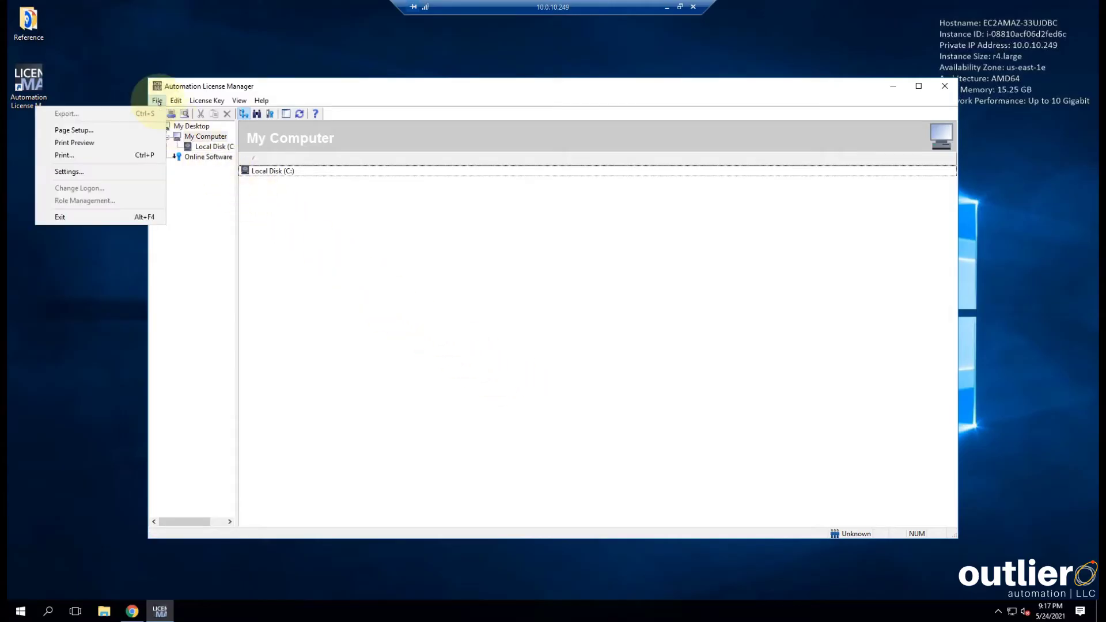
left_click(133, 172)
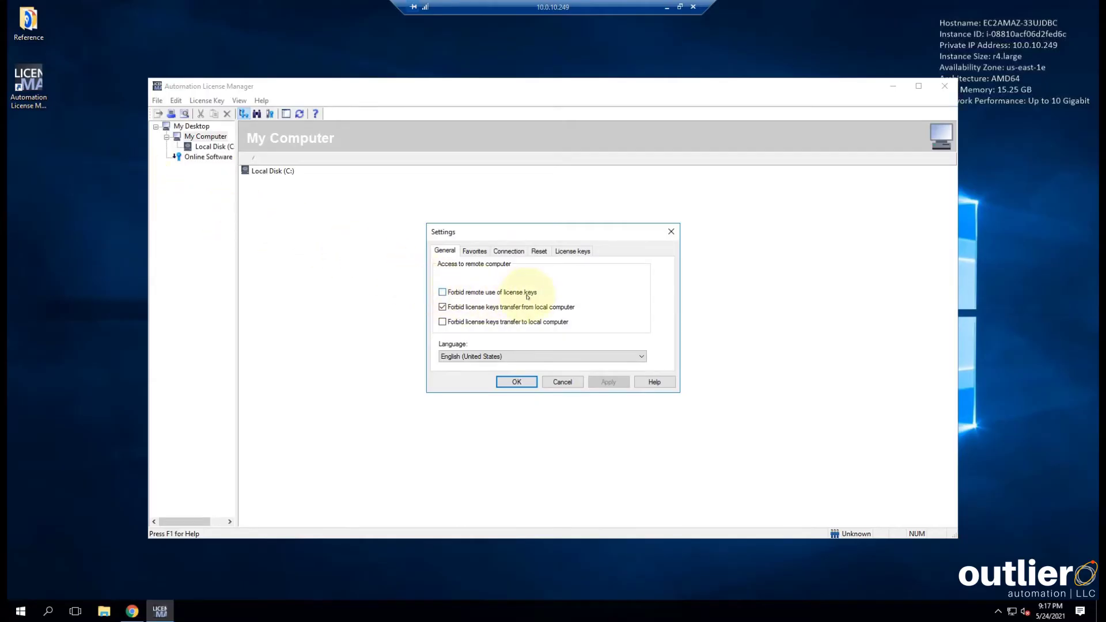
left_click(517, 382)
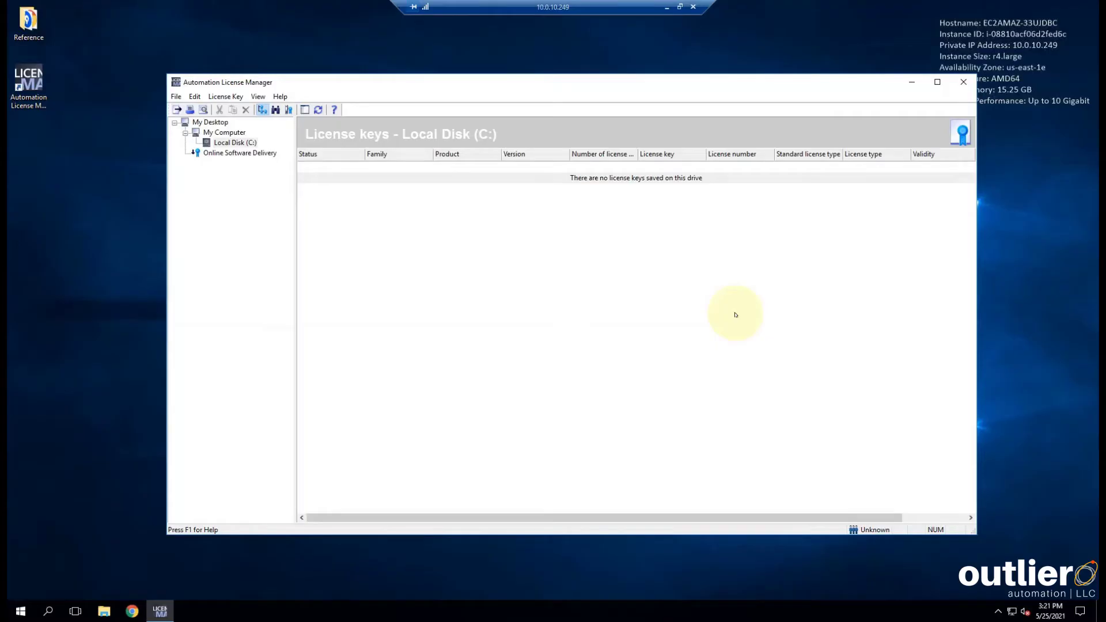
Open Windows Firewall with Advanced Security maximized and show its Inbound Rules.
left_click(19, 611)
type("firewa")
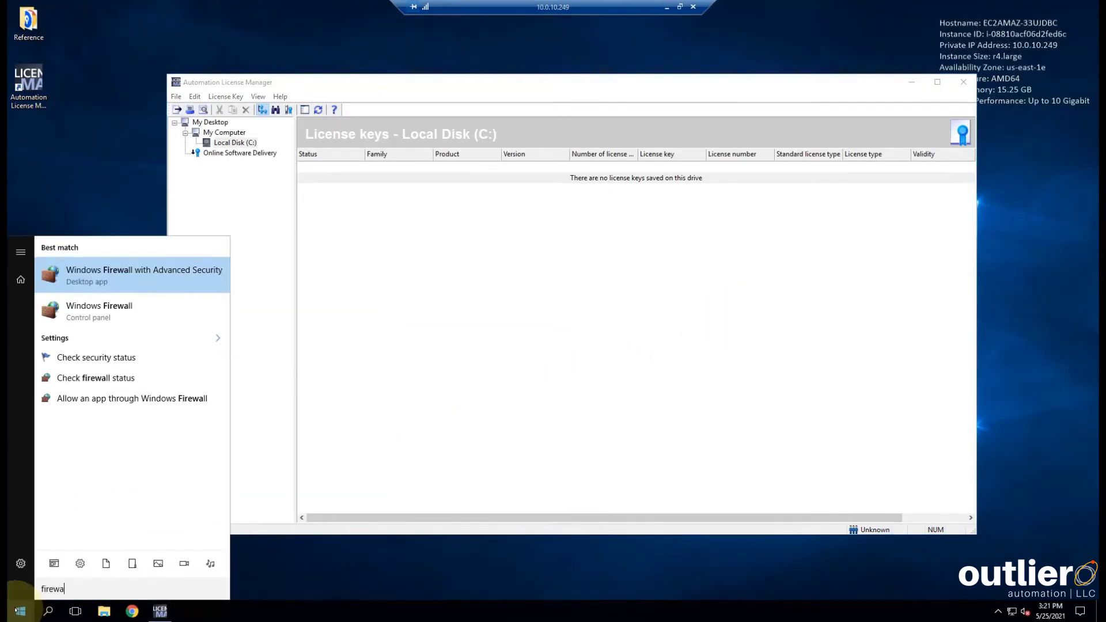
left_click(129, 282)
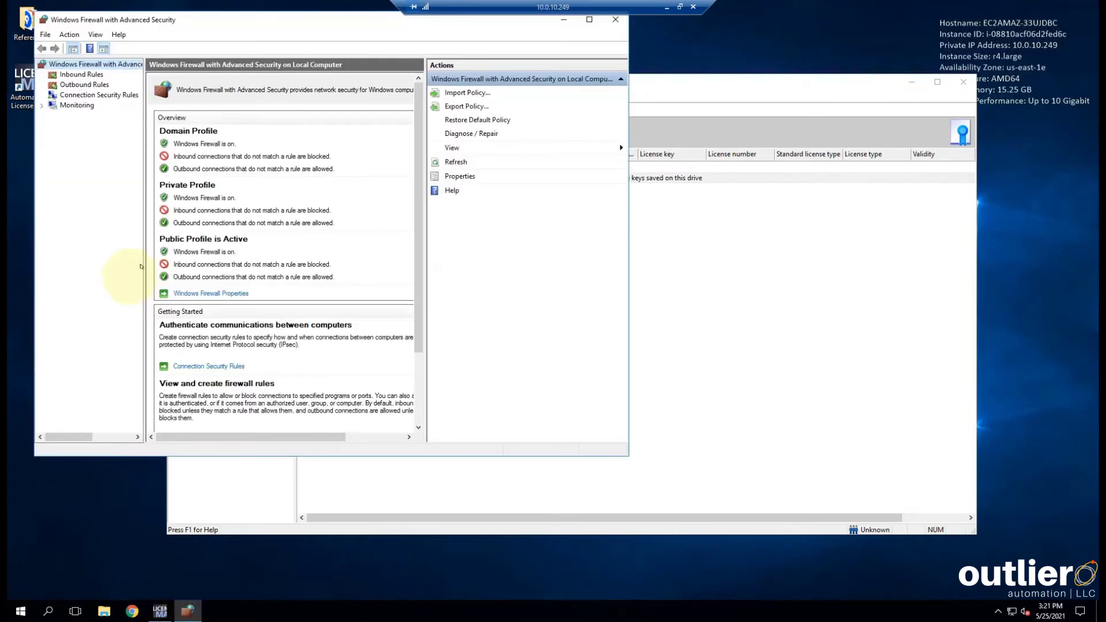
double_click(371, 19)
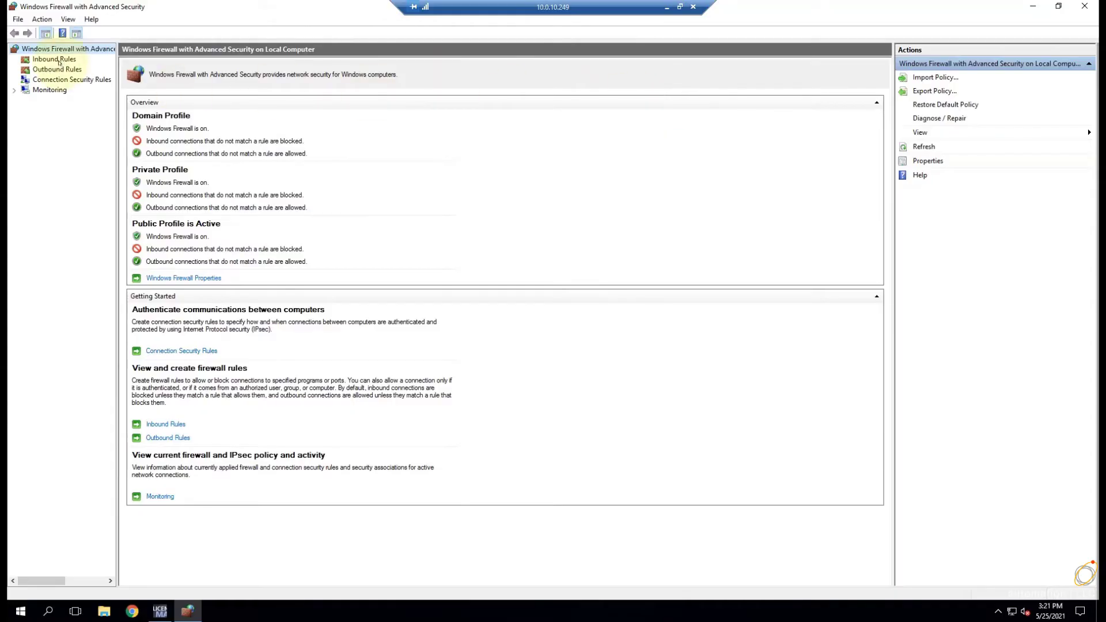
left_click(53, 59)
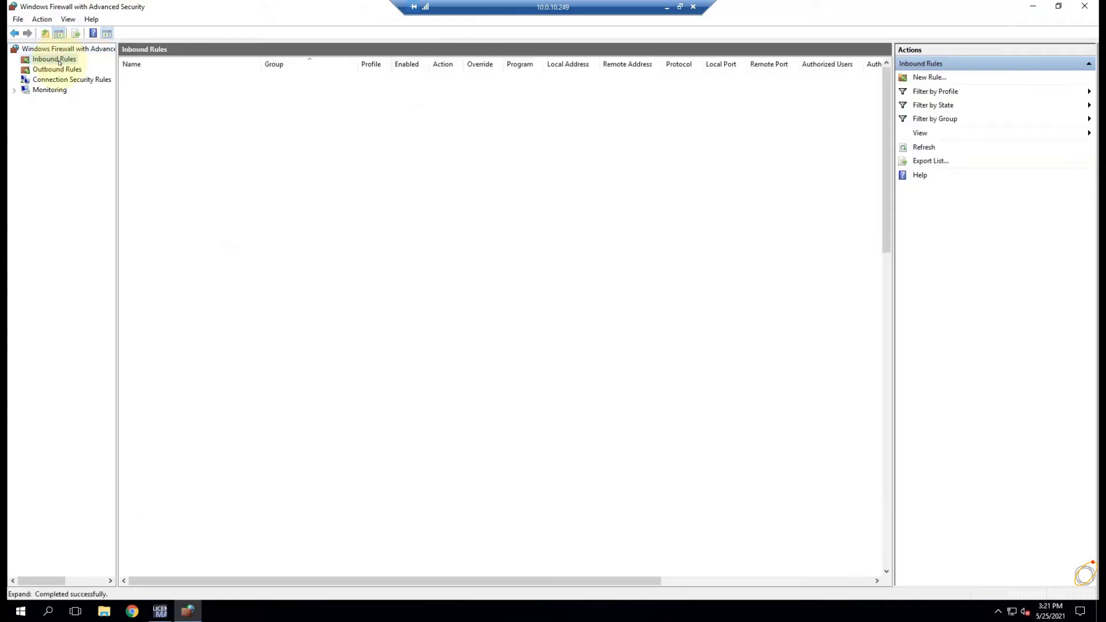
Create program rule Allow_ALM allowing almsrv64x.exe on all profiles.
left_click(929, 78)
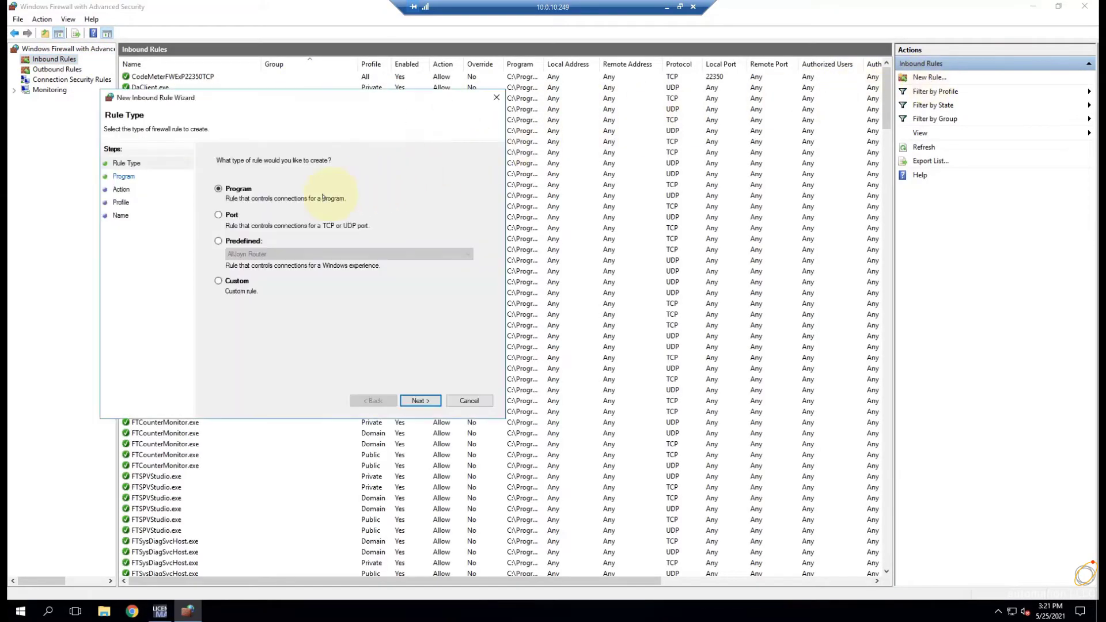
left_click(420, 400)
left_click(454, 234)
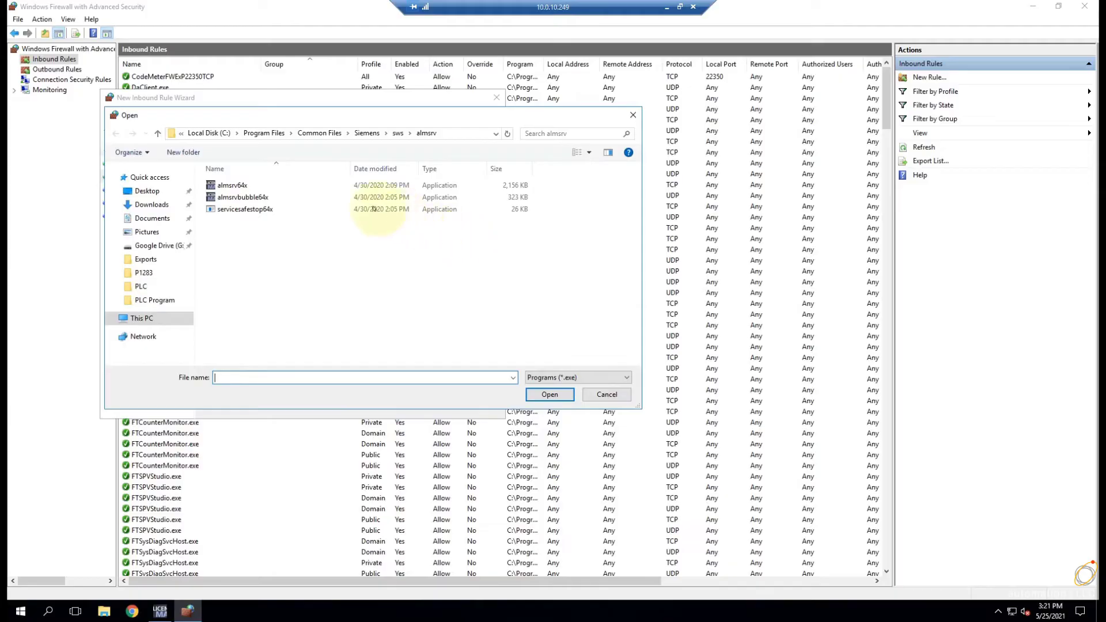
left_click(348, 186)
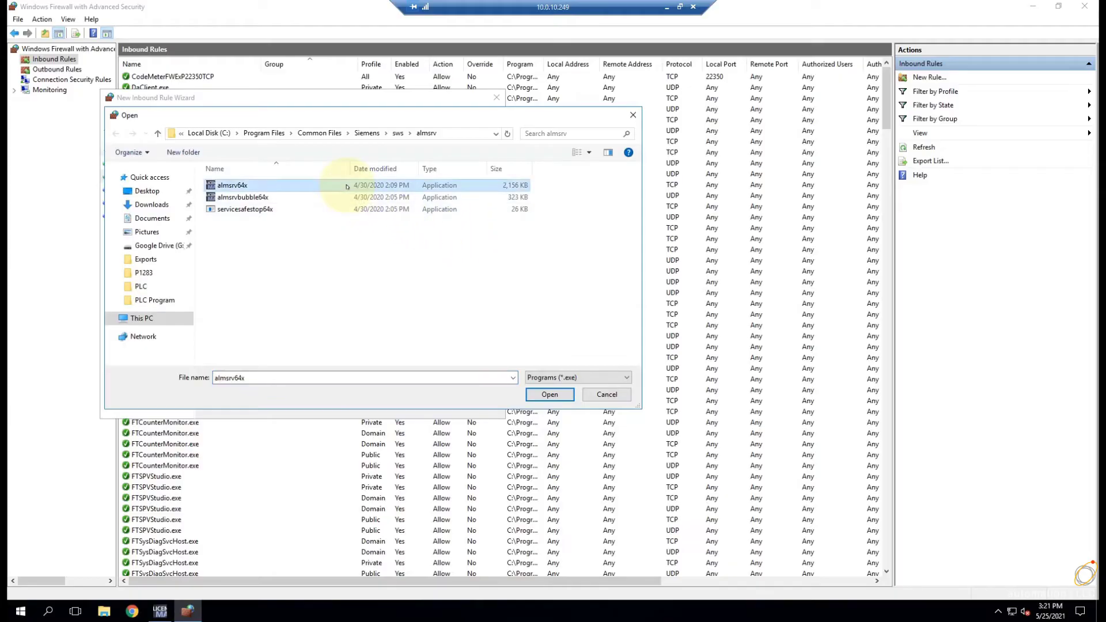
left_click(544, 396)
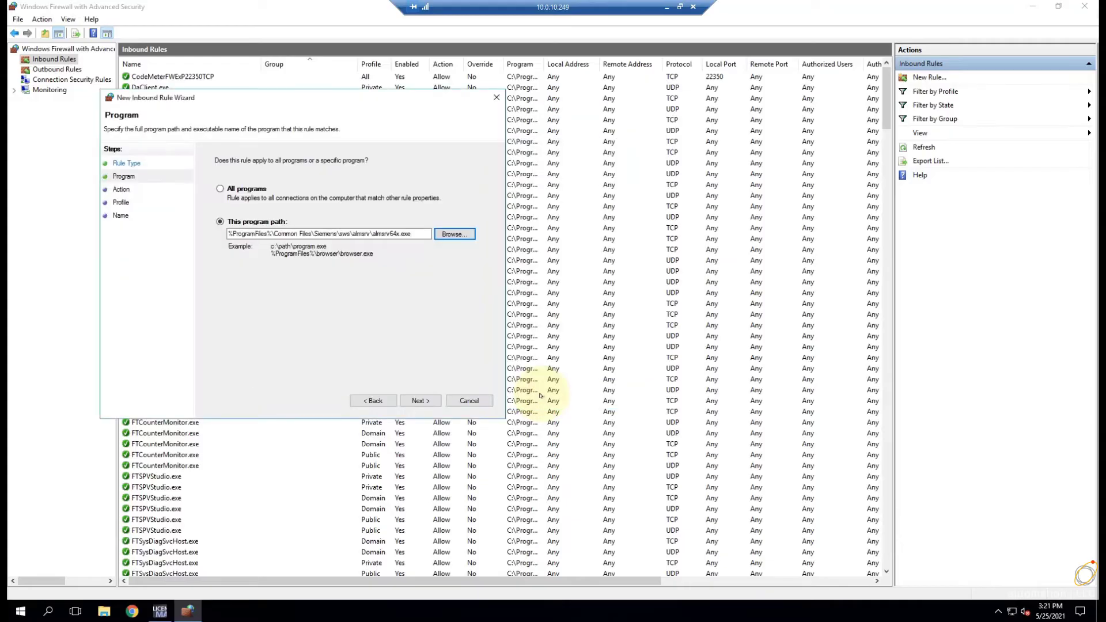
left_click(419, 400)
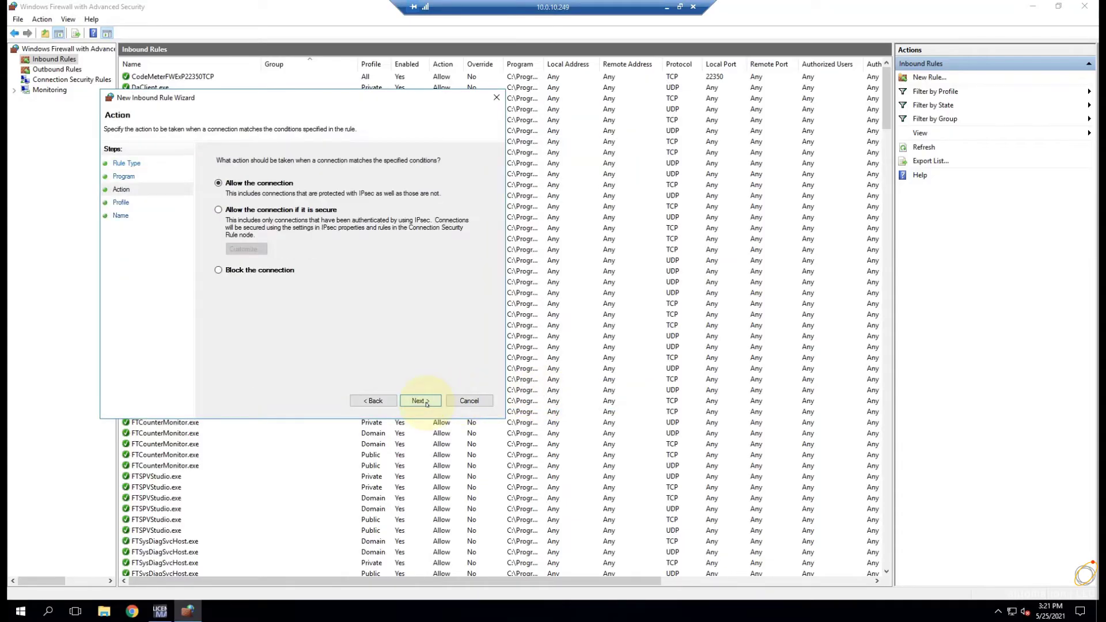
left_click(427, 404)
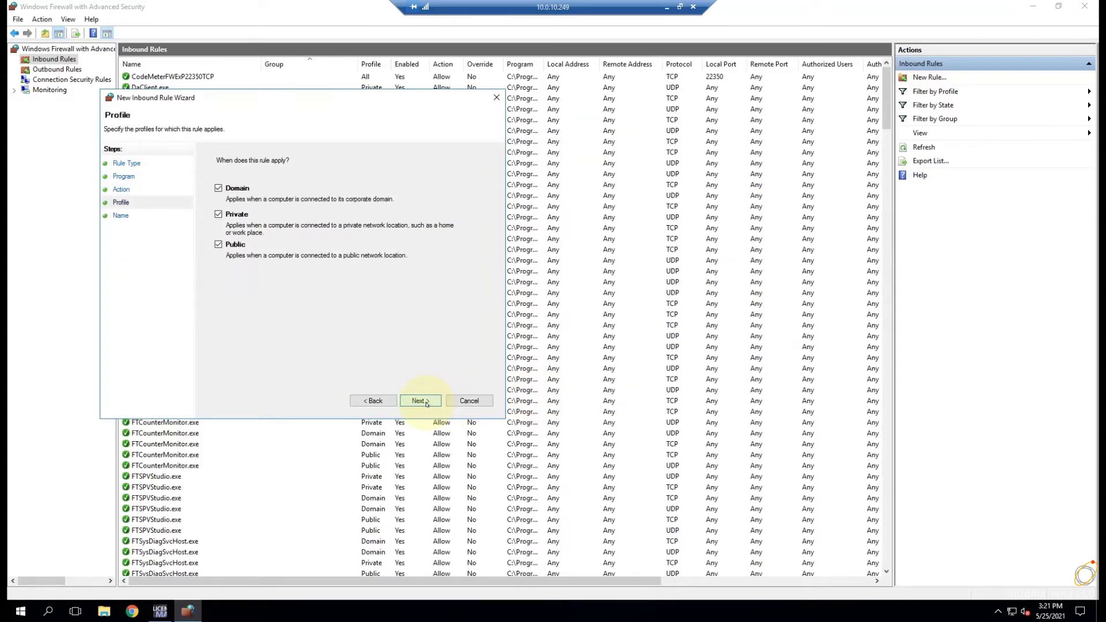
left_click(427, 404)
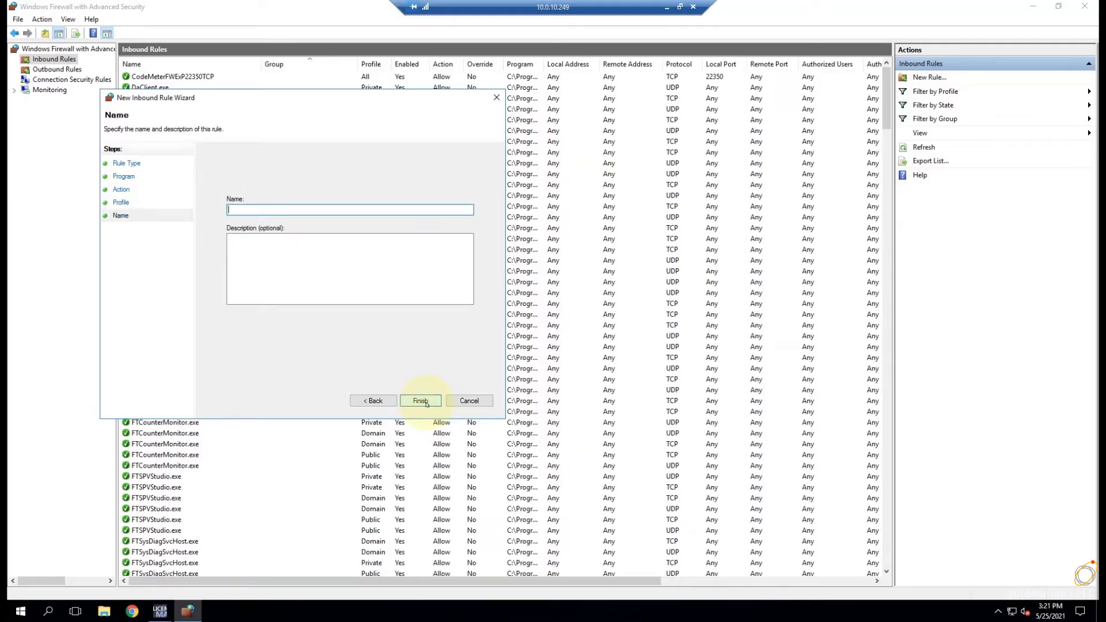
type("Allow_AlM")
left_click(427, 404)
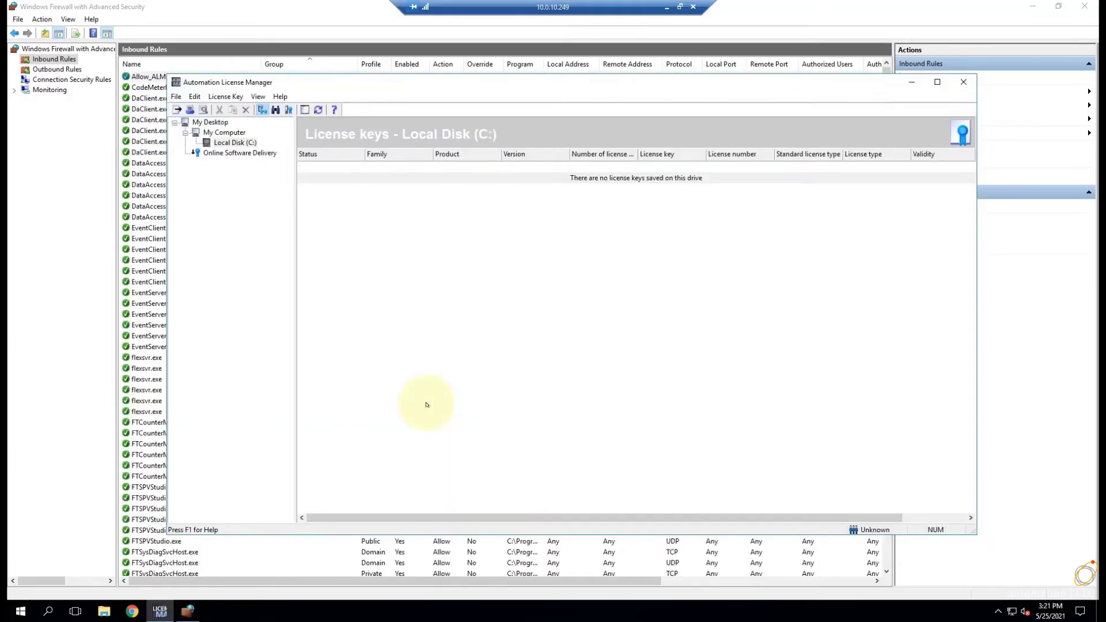
Start a new inbound port rule in the firewall.
left_click(66, 156)
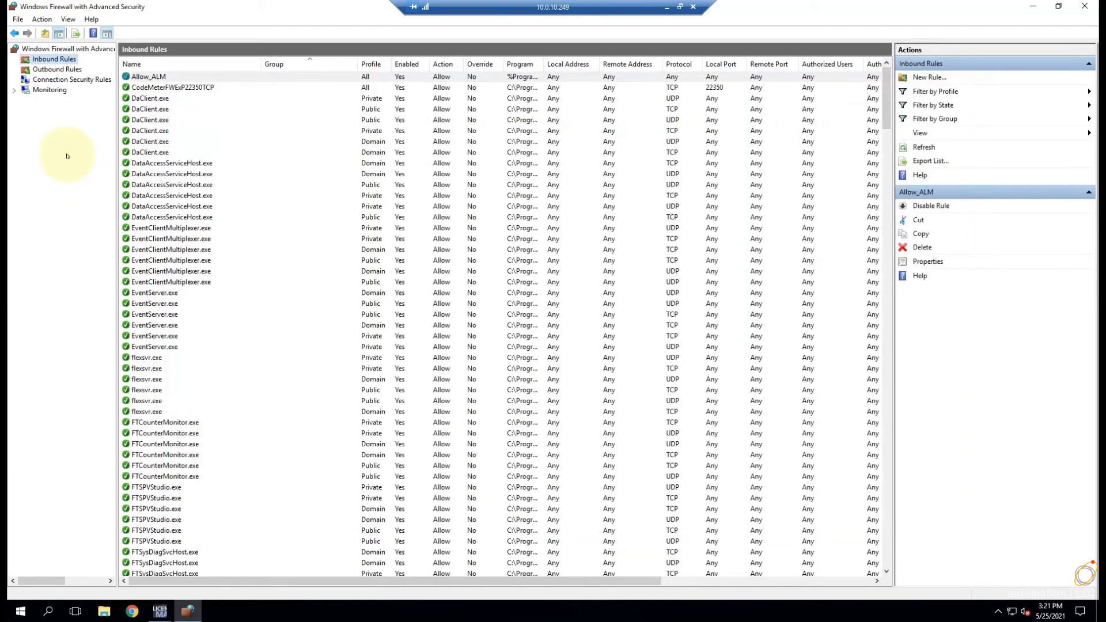
left_click(919, 77)
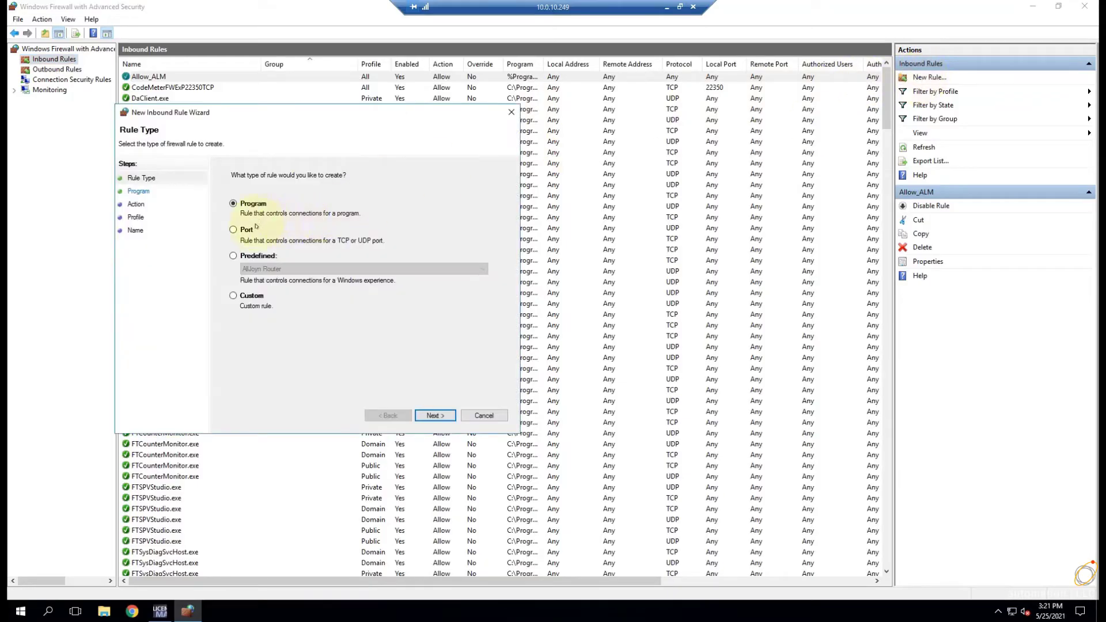
left_click(246, 229)
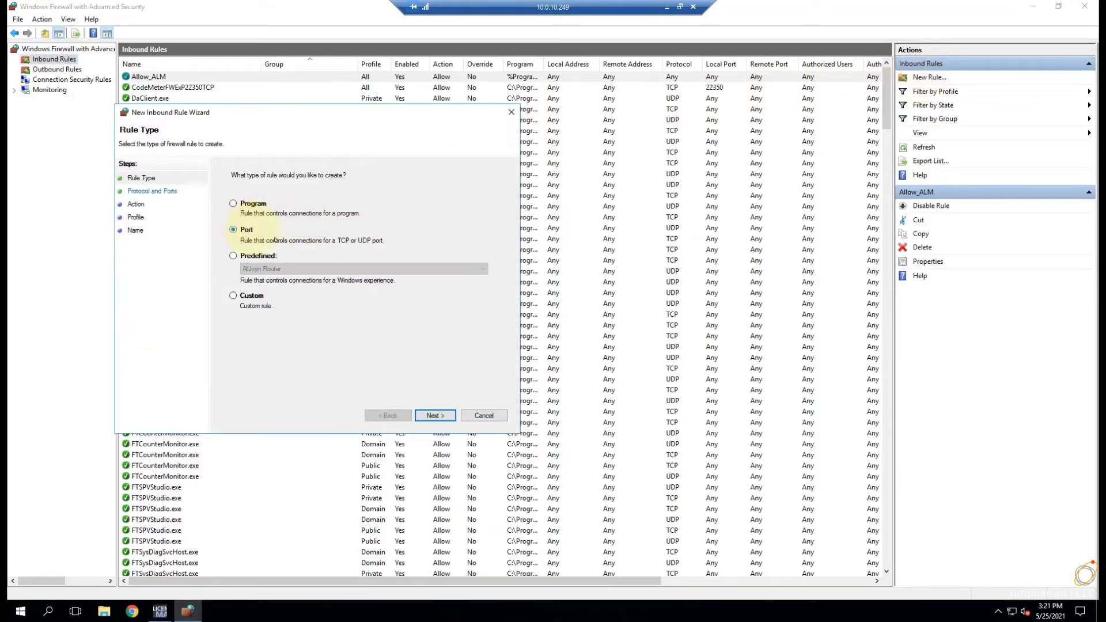
left_click(430, 416)
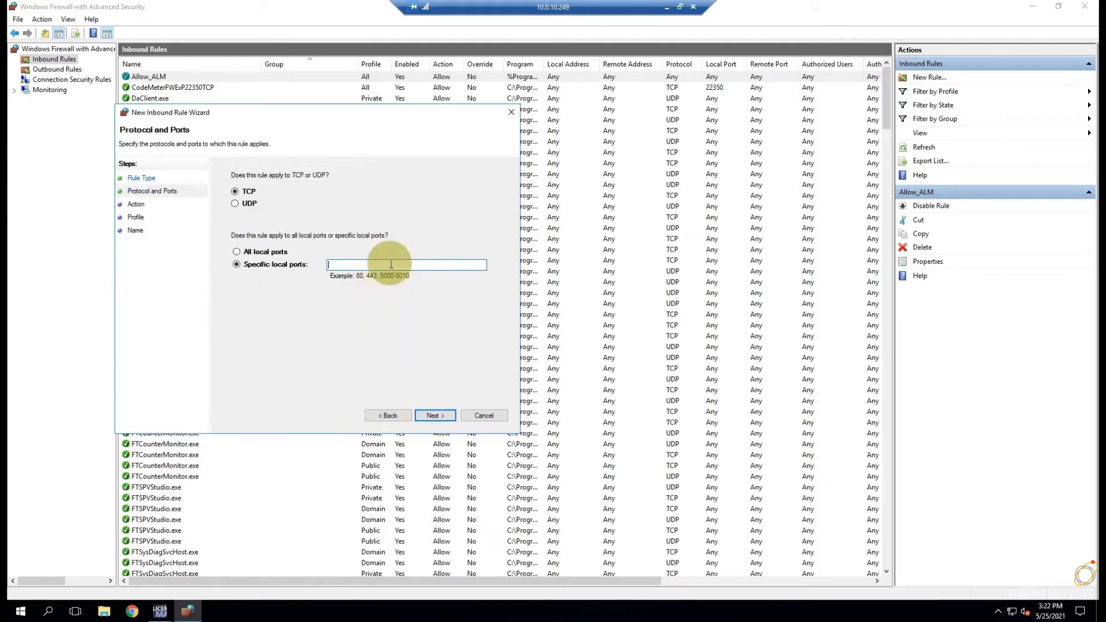
Look up the License Manager's connection port, 4410, in its Settings.
left_click(161, 608)
left_click_drag(441, 78, 730, 115)
left_click(423, 129)
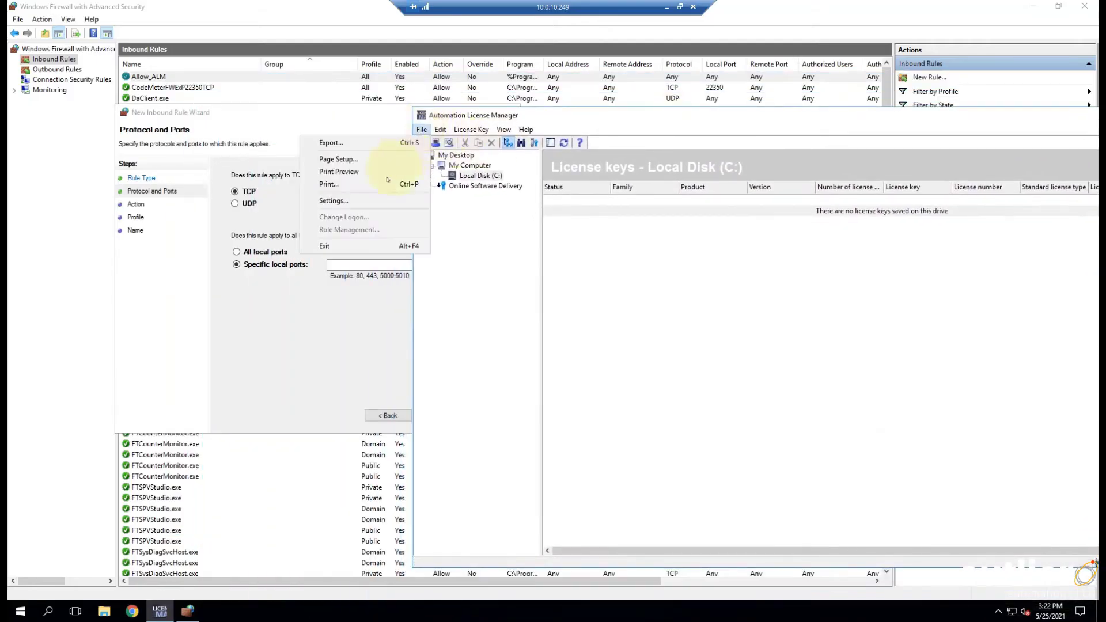
left_click(333, 201)
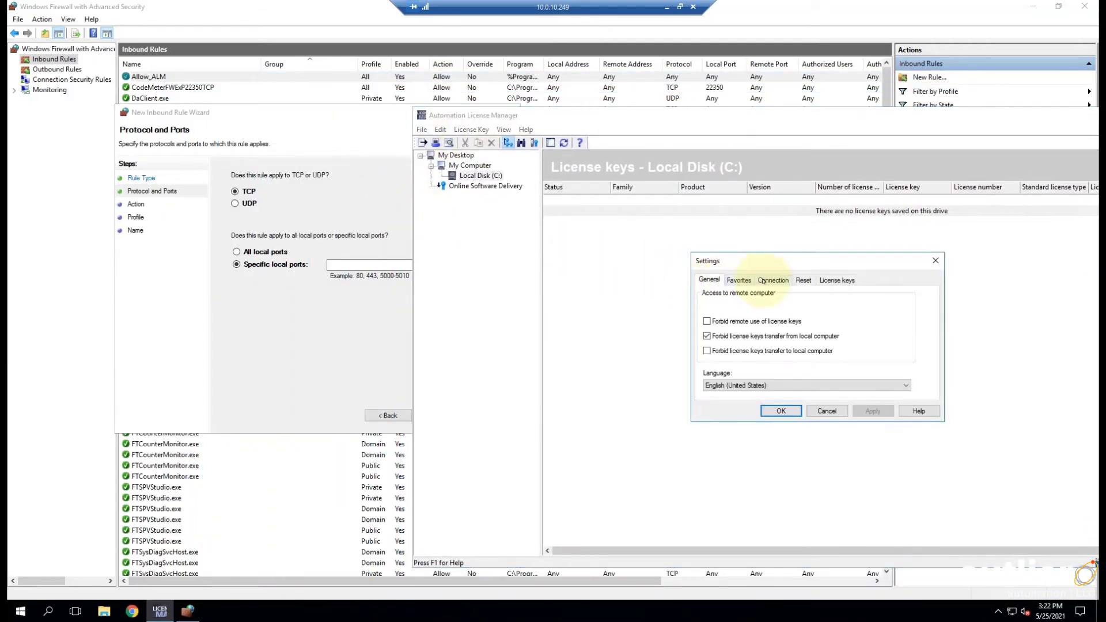
left_click(772, 280)
double_click(848, 312)
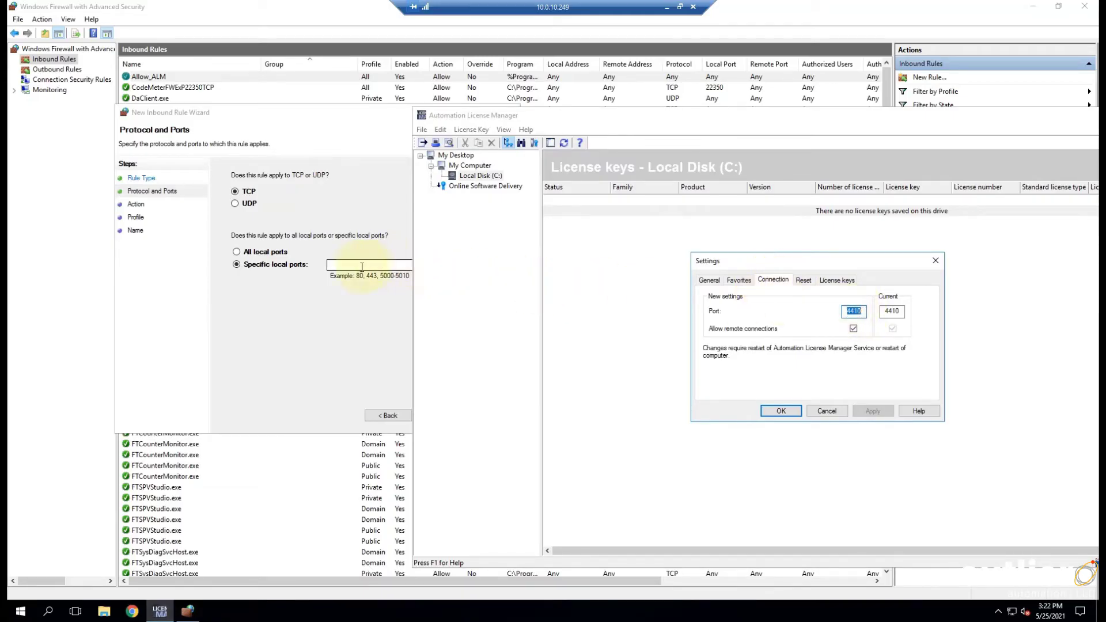
Allow TCP local port 4410 on all profiles as rule Allow_ALM_4410.
left_click(356, 265)
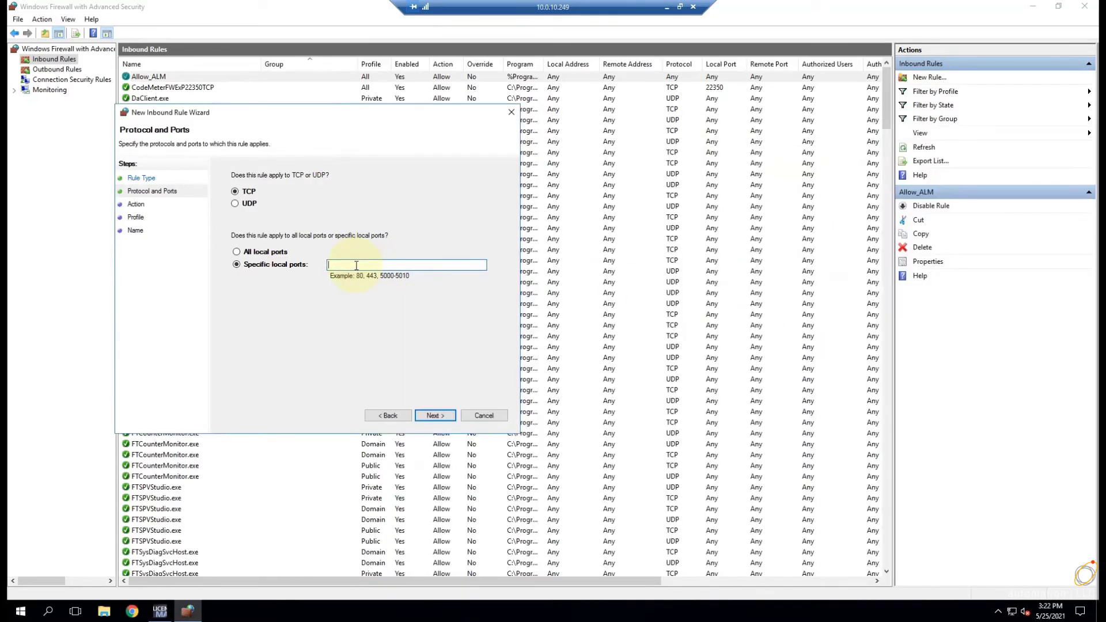
type("4410")
left_click(430, 416)
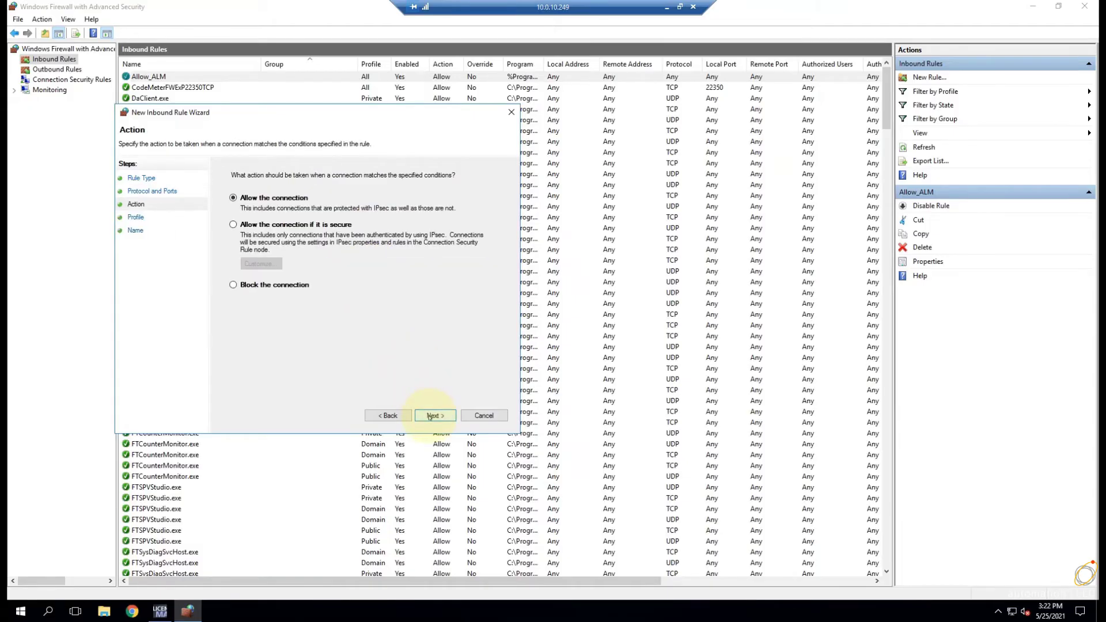
left_click(430, 416)
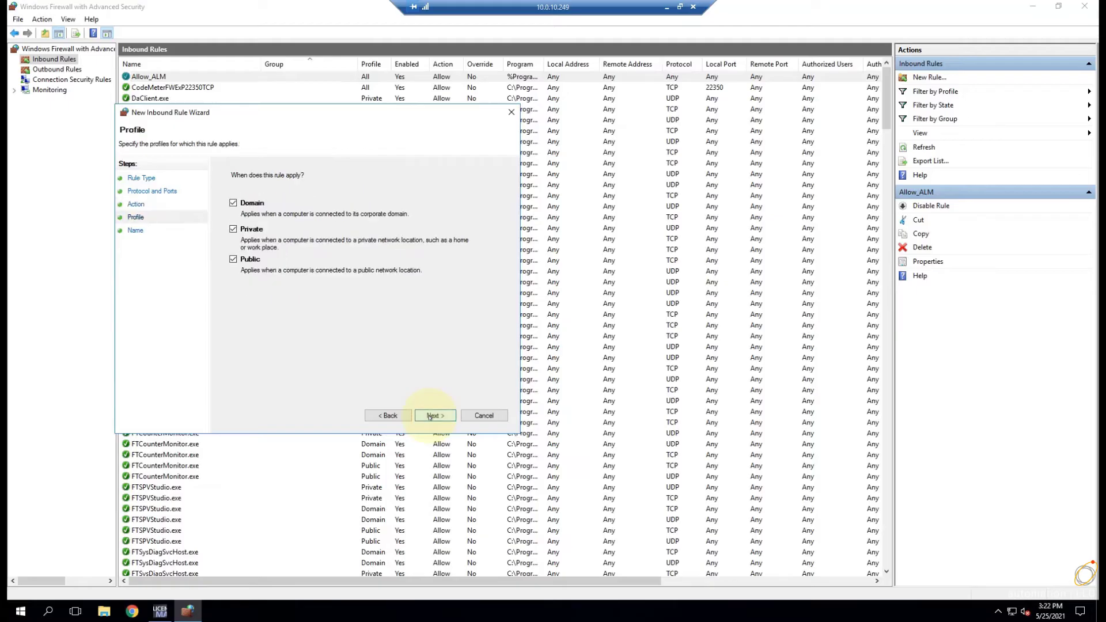
left_click(430, 416)
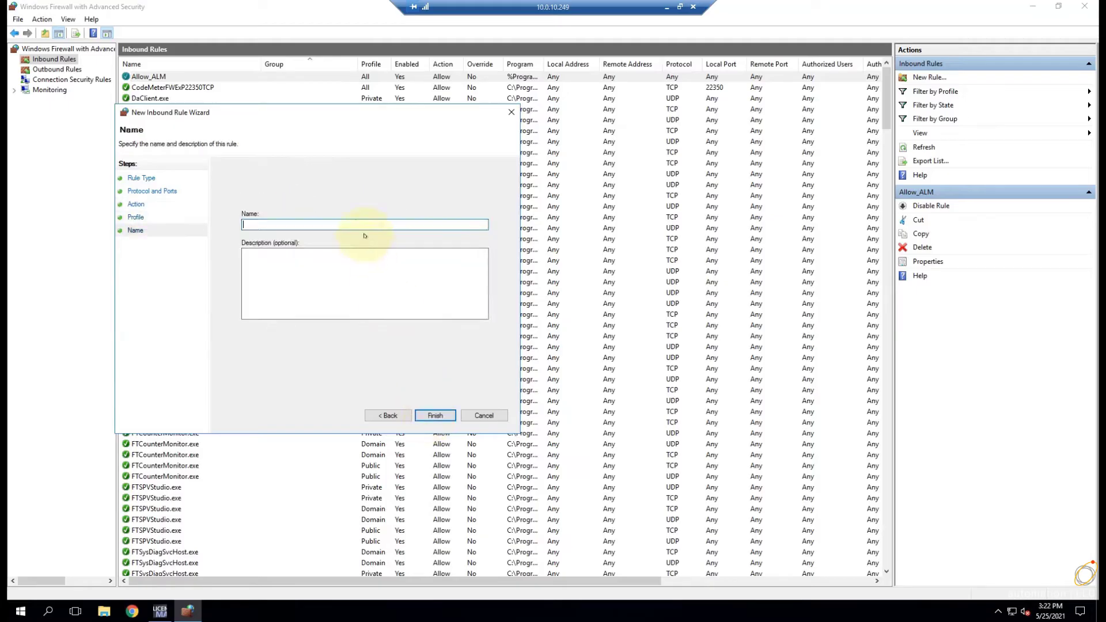
type("Allow_ALM_4410")
left_click(437, 413)
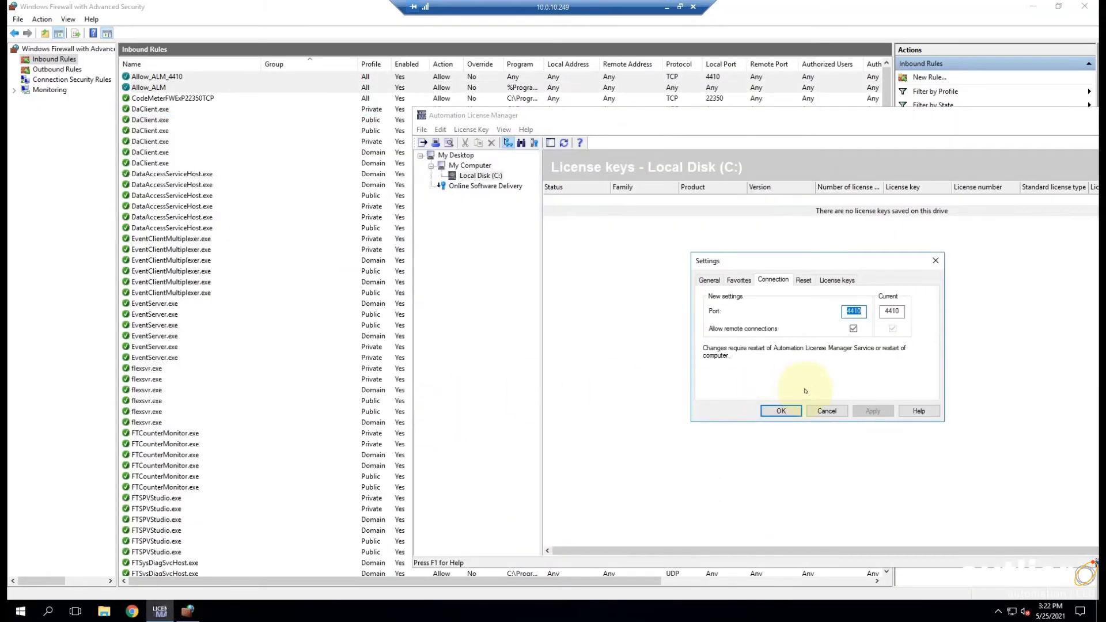
left_click(827, 411)
Minimize License Manager, review the Allow_ALM and Allow_ALM_4410 rules, then minimize the firewall.
double_click(988, 116)
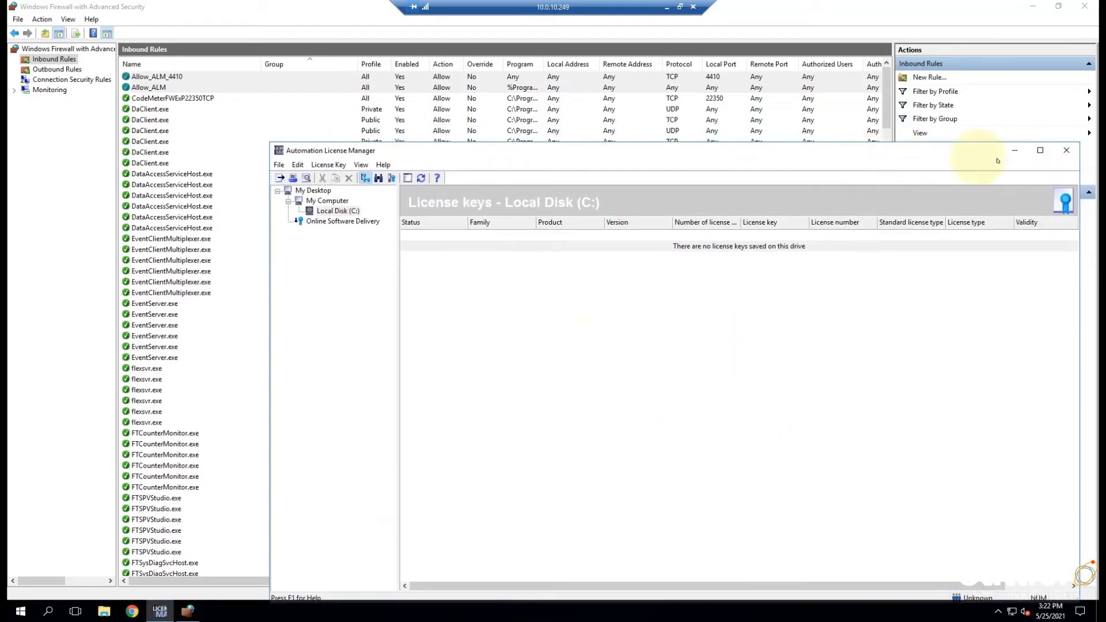
left_click(1015, 150)
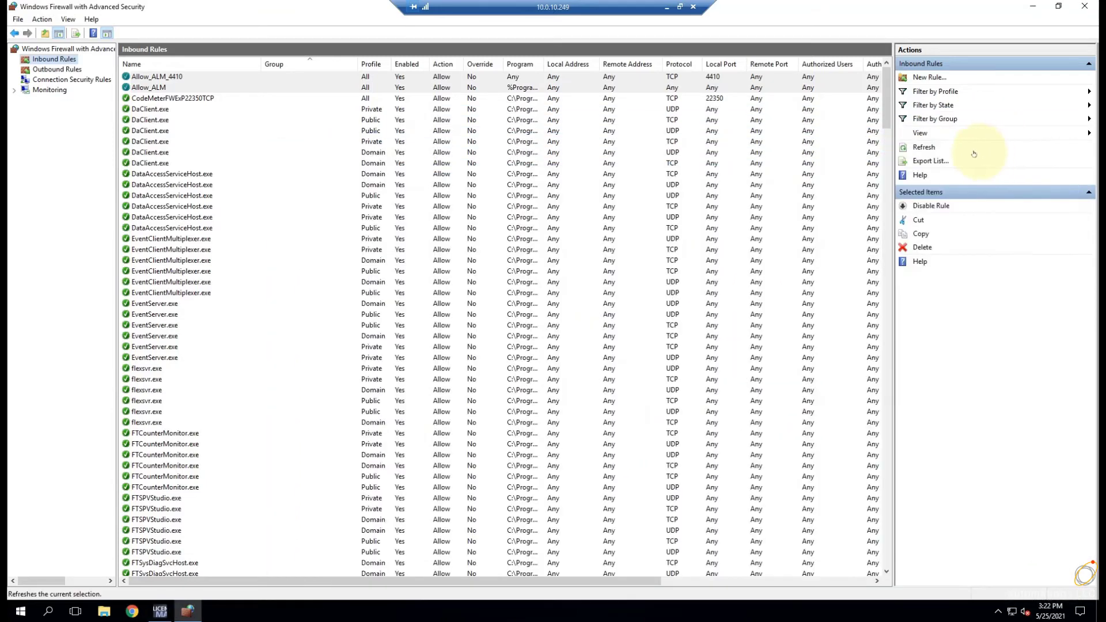
left_click(196, 77)
left_click(193, 87)
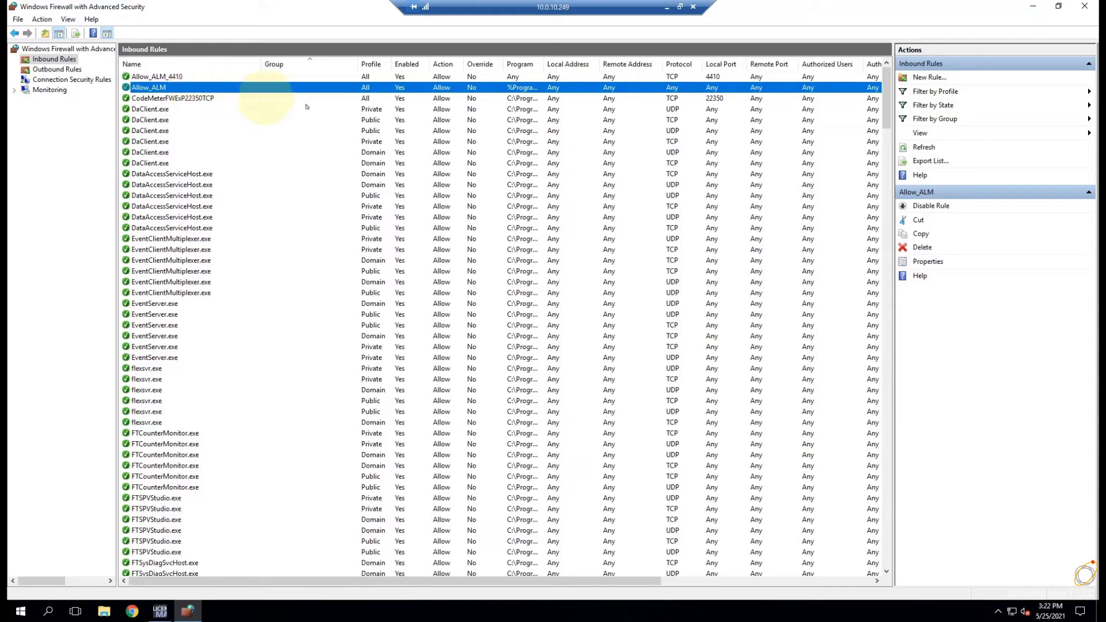
left_click(1033, 6)
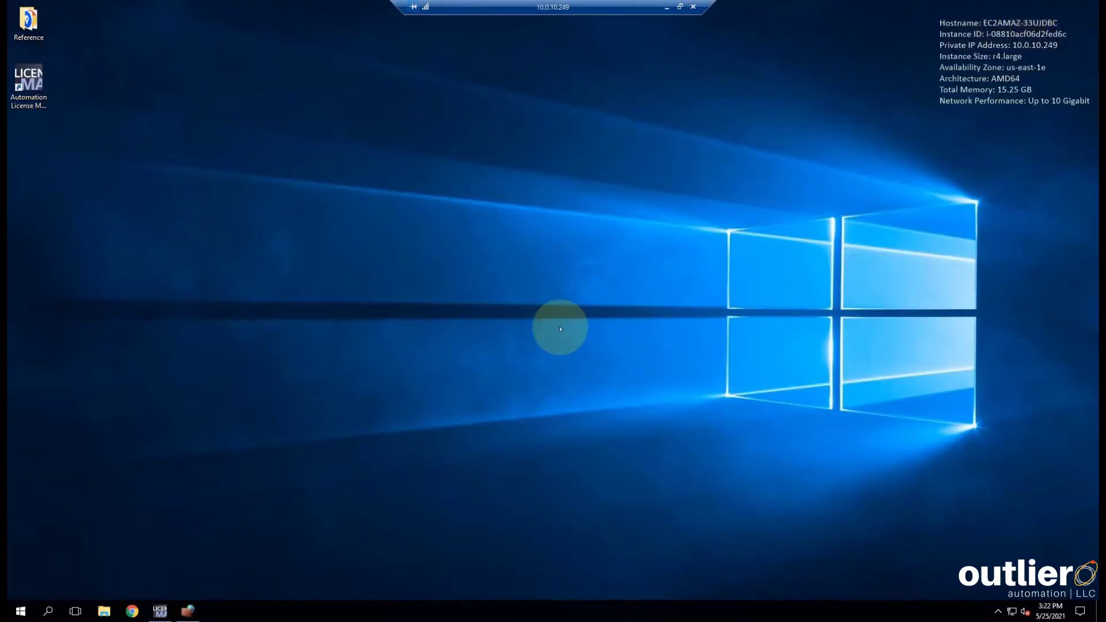
left_click(560, 329)
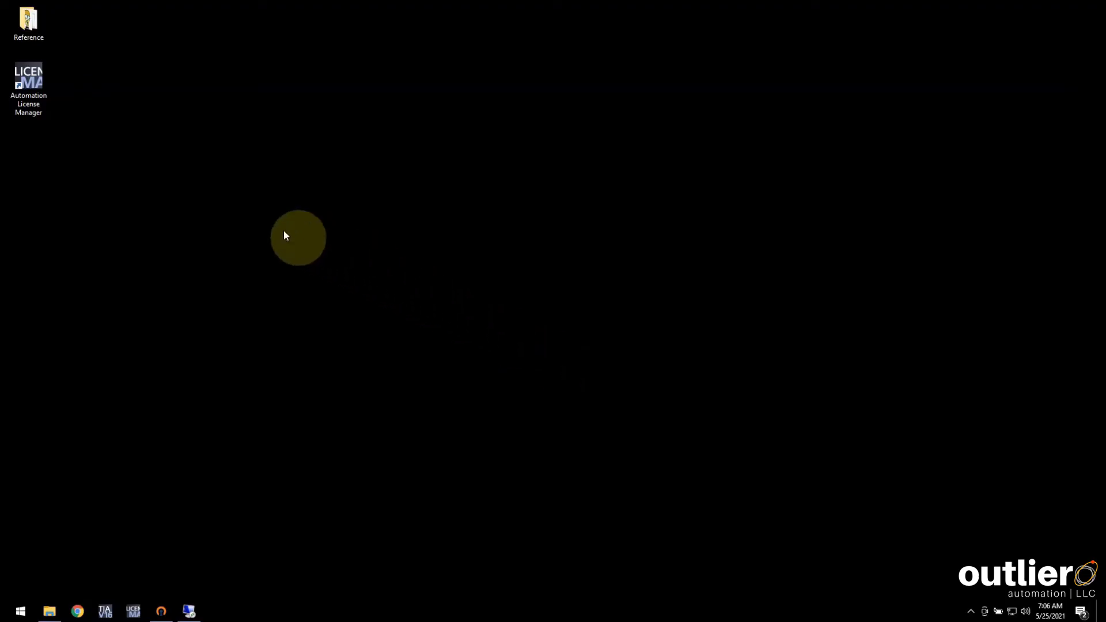
Launch the local License Manager and allow remote connections with immediate restart, approving the UAC prompt.
double_click(29, 80)
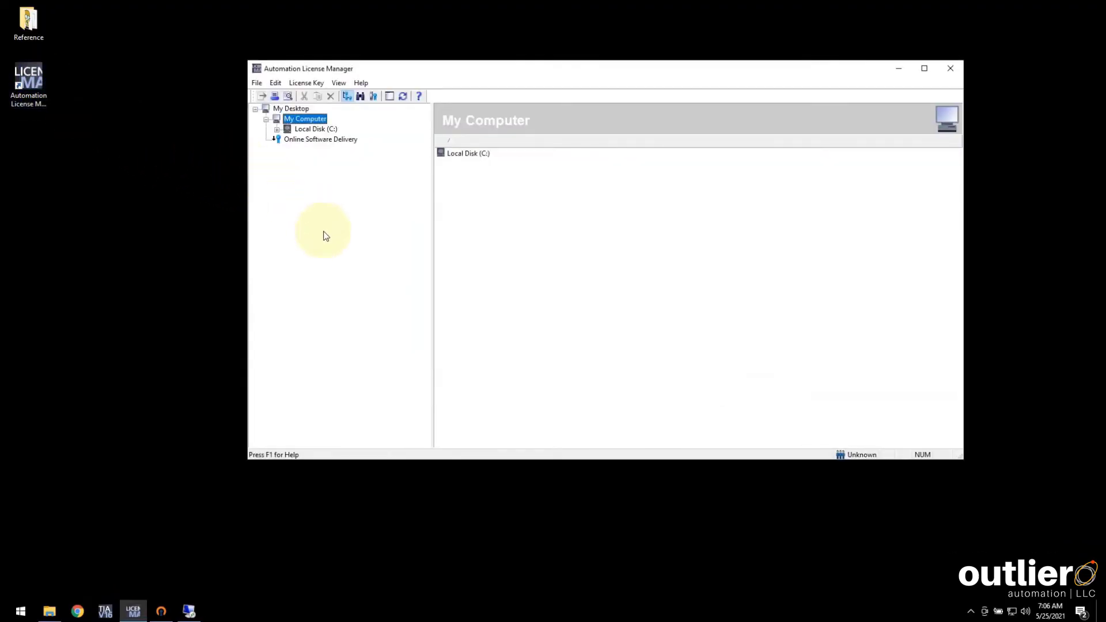
left_click(257, 84)
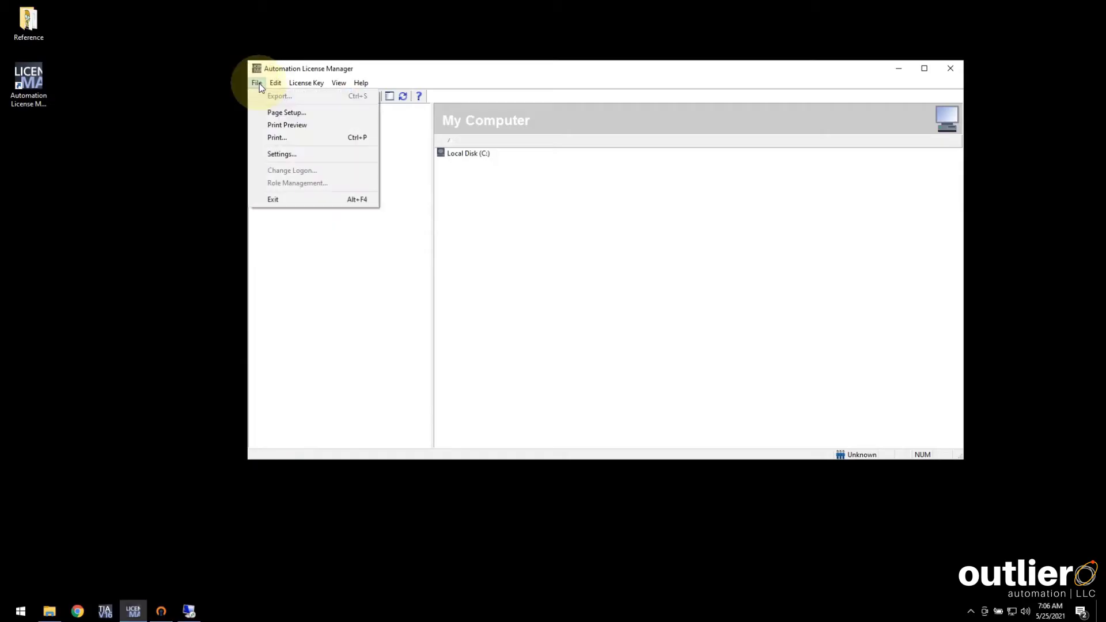
left_click(278, 154)
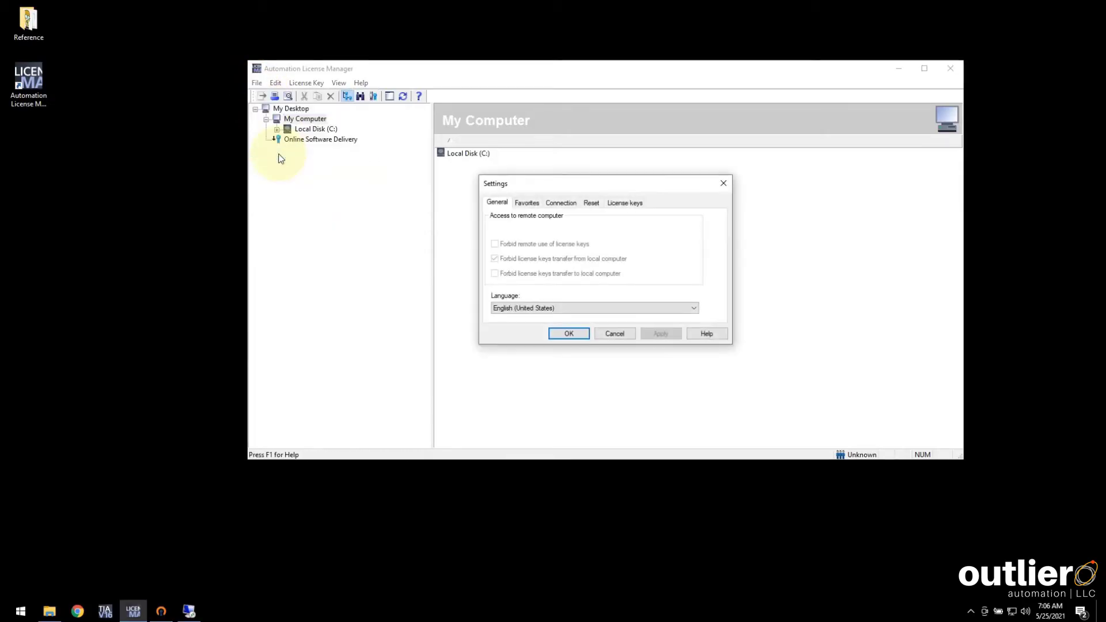
left_click(556, 205)
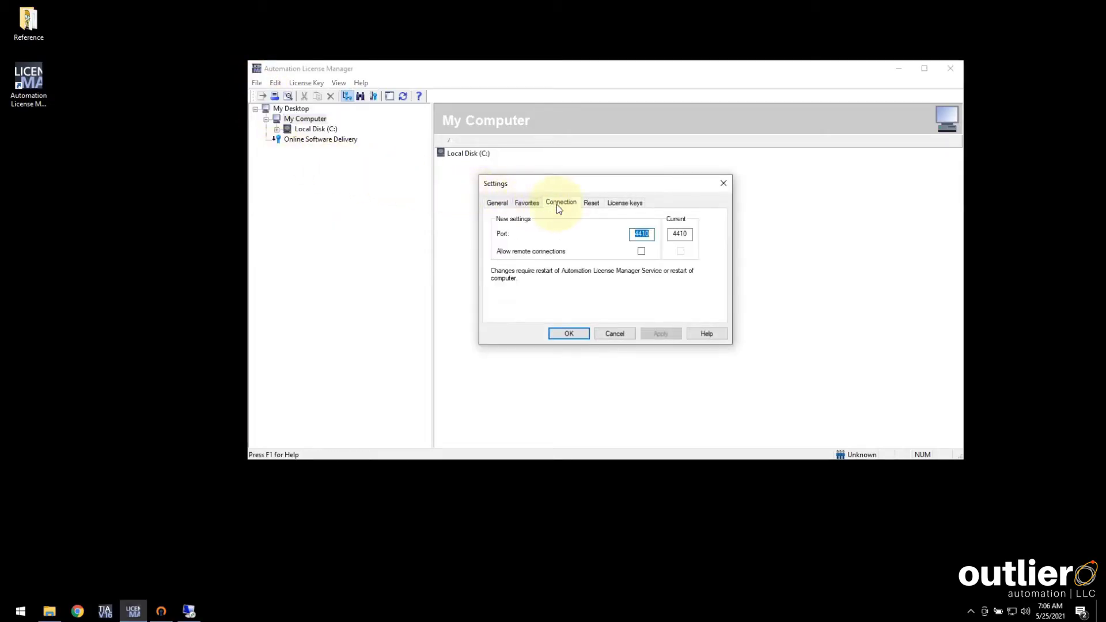
left_click(641, 252)
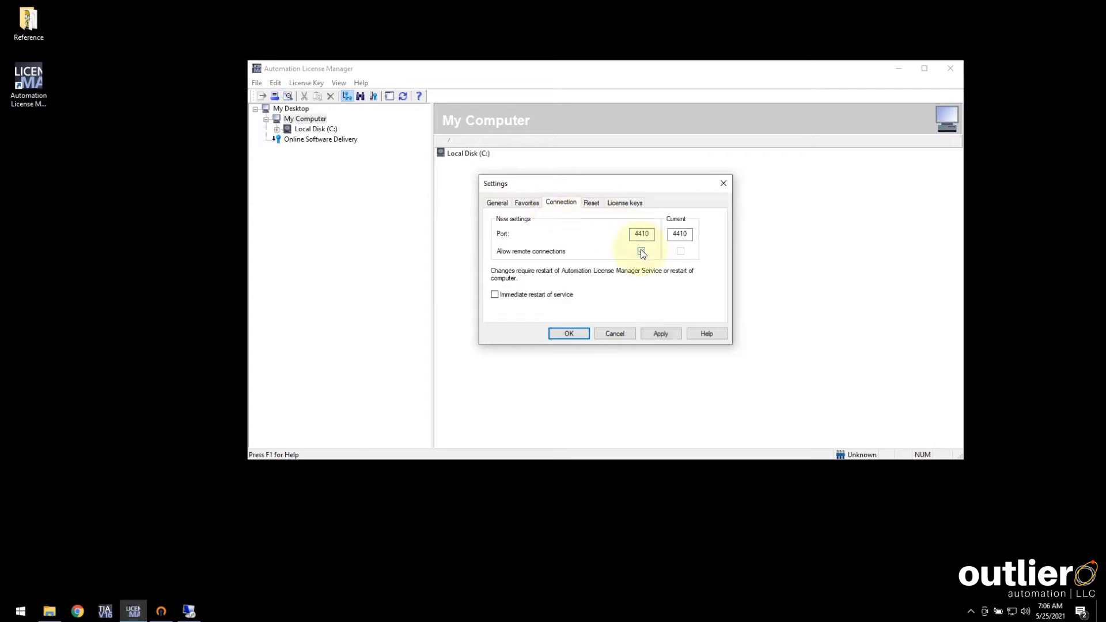
left_click(536, 296)
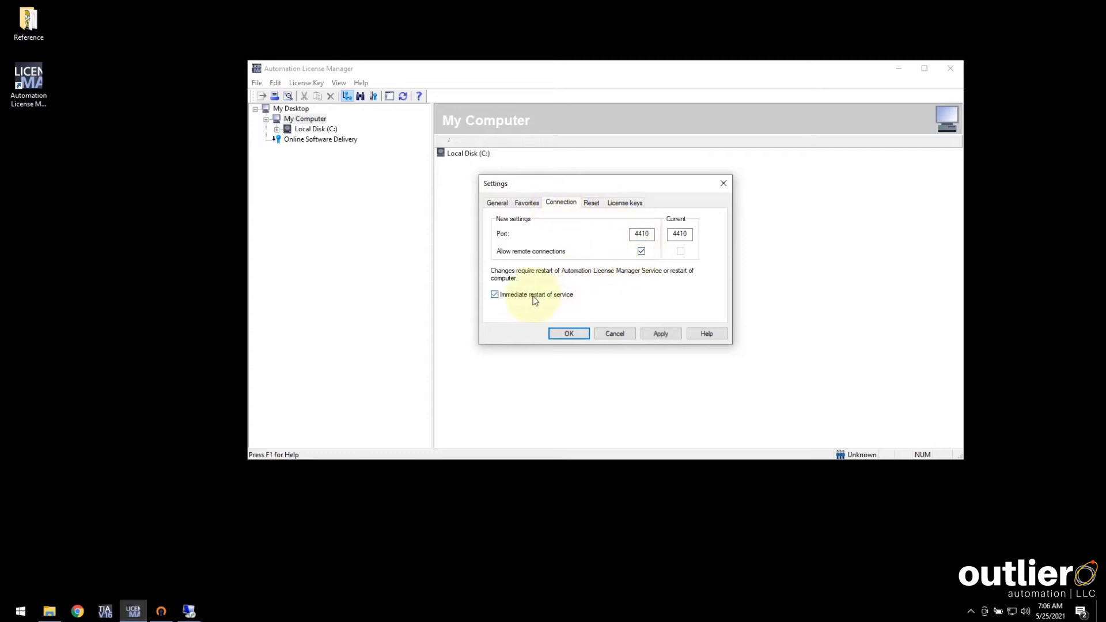
left_click(569, 334)
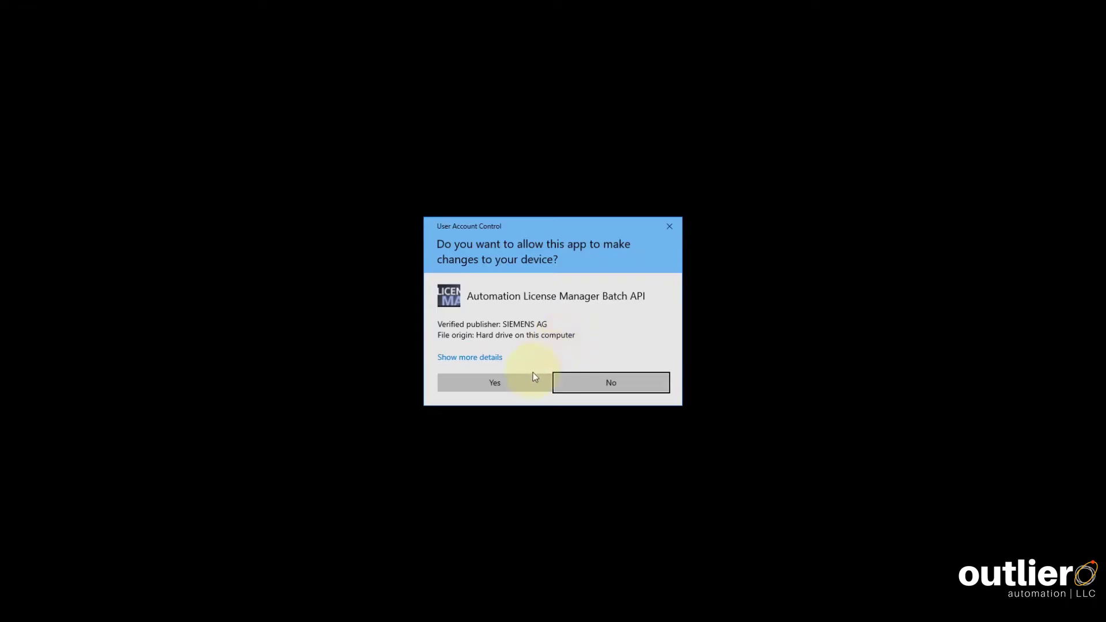
left_click(531, 381)
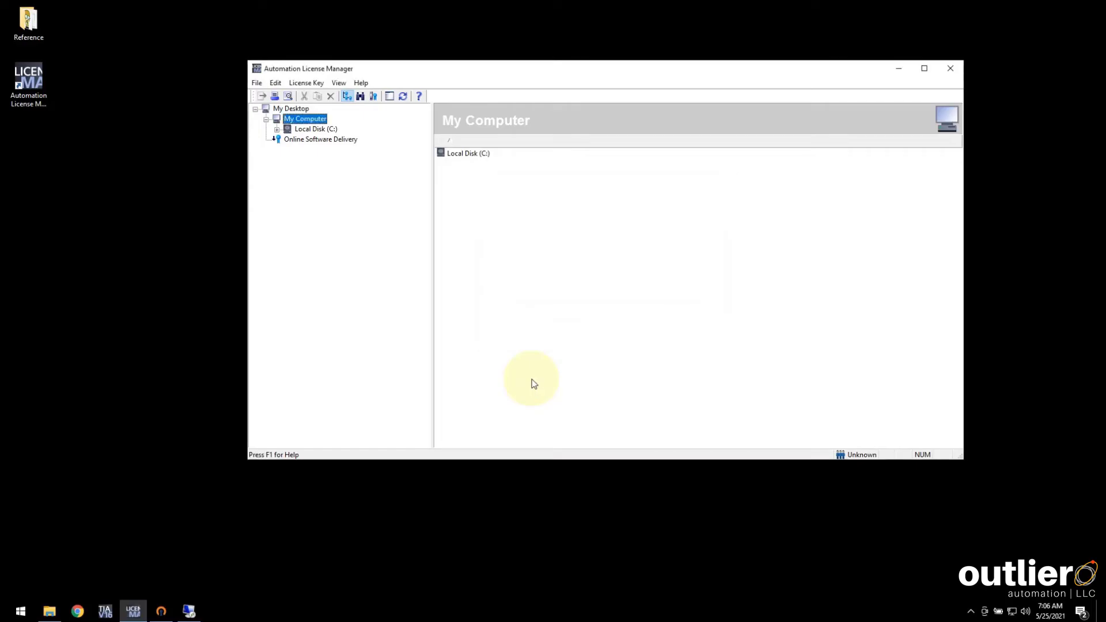
Reopen Settings to review the General tab's remote-access options, then close them.
left_click(256, 83)
left_click(282, 155)
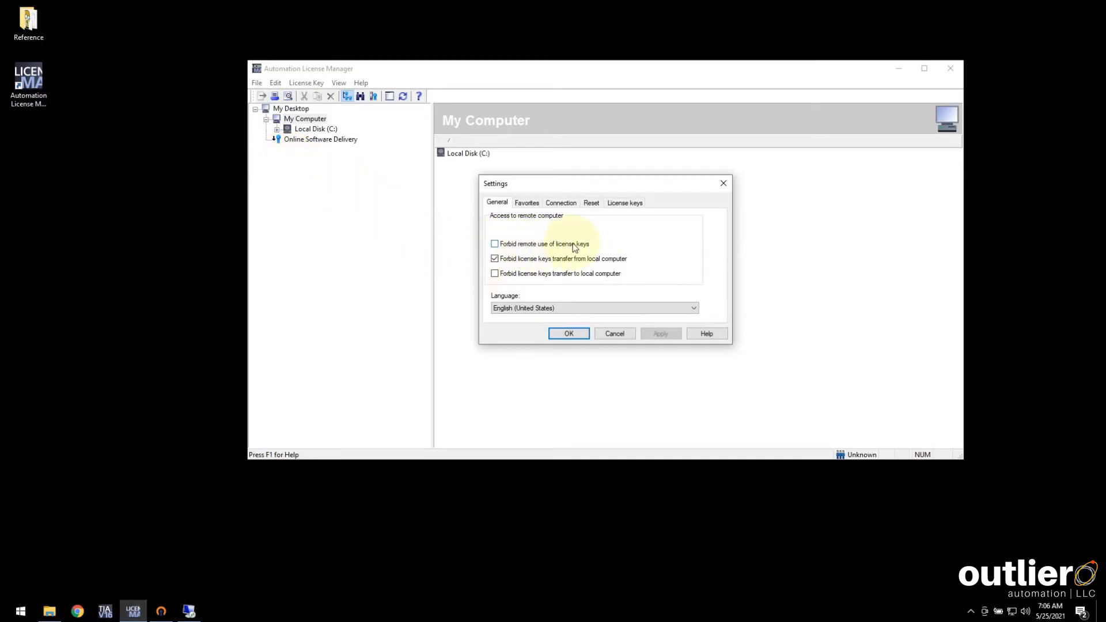
left_click(569, 337)
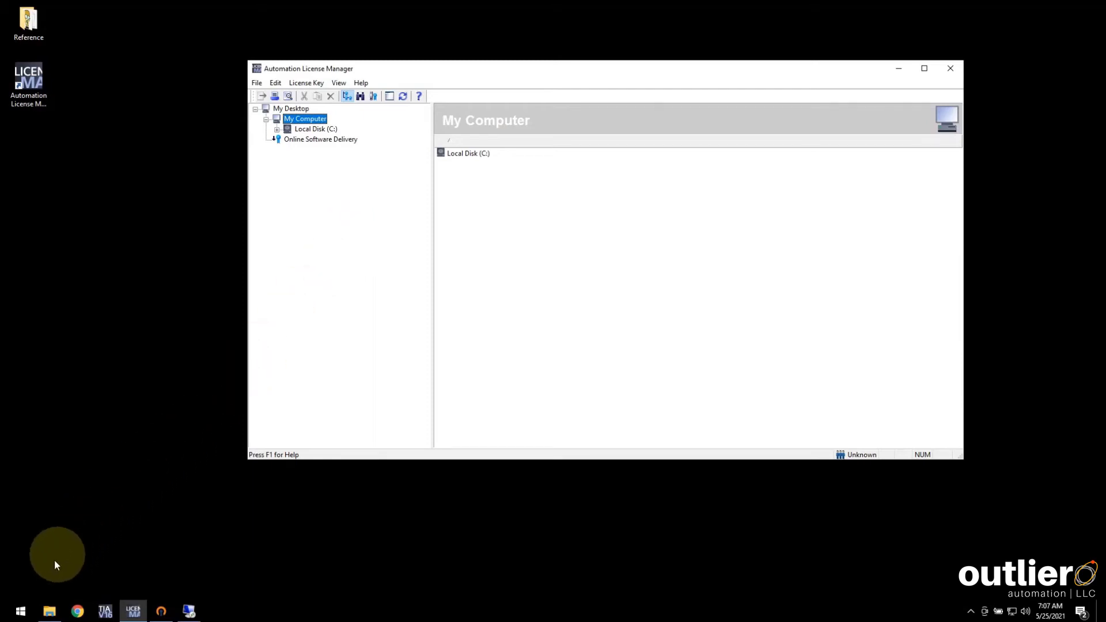
Ping 10.0.10.249 from Command Prompt, then list the three license keys on Local Disk (C:).
left_click(27, 618)
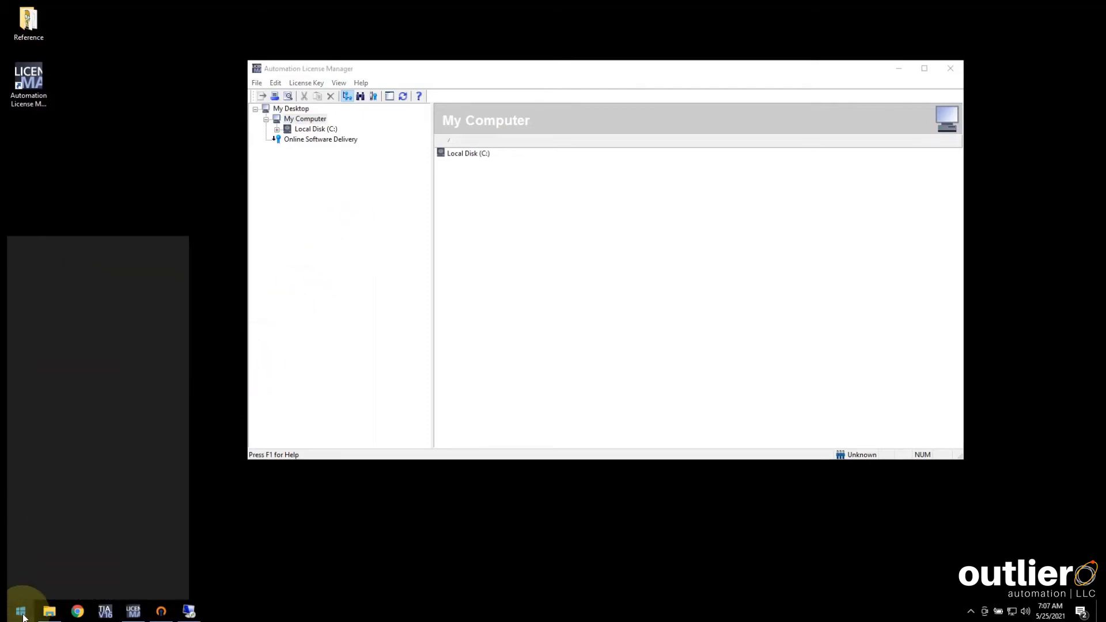
type("cmd")
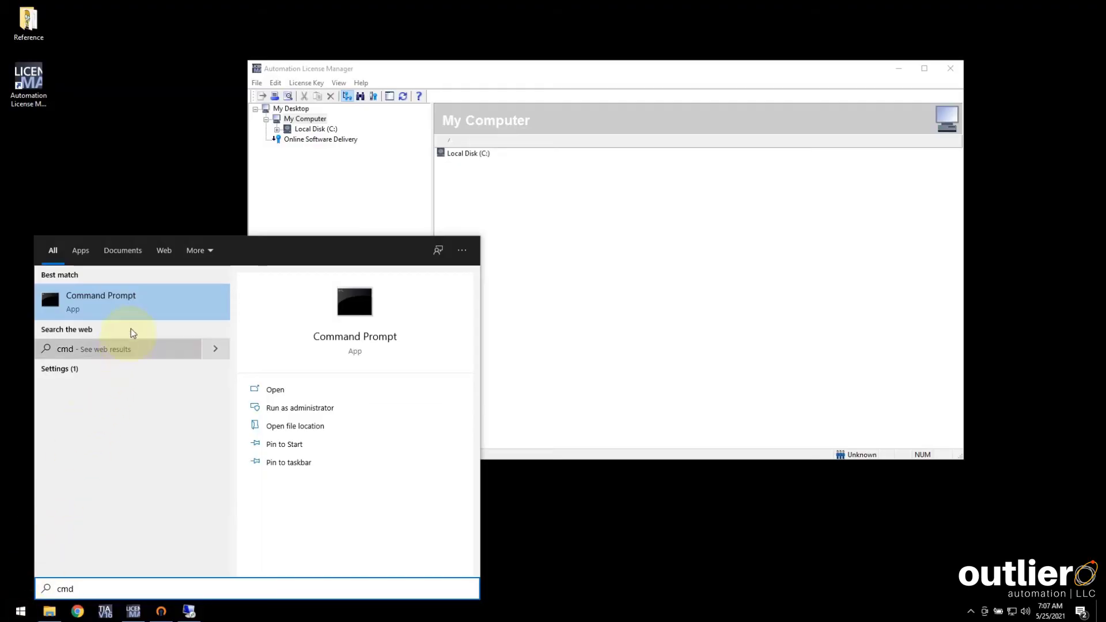
left_click(140, 316)
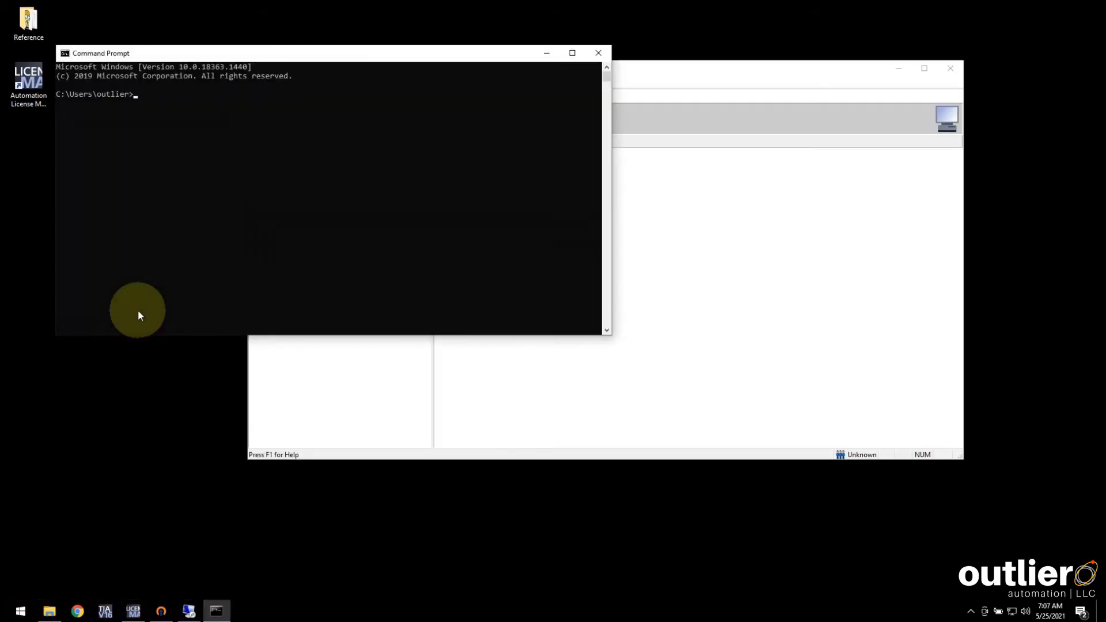
left_click(163, 105)
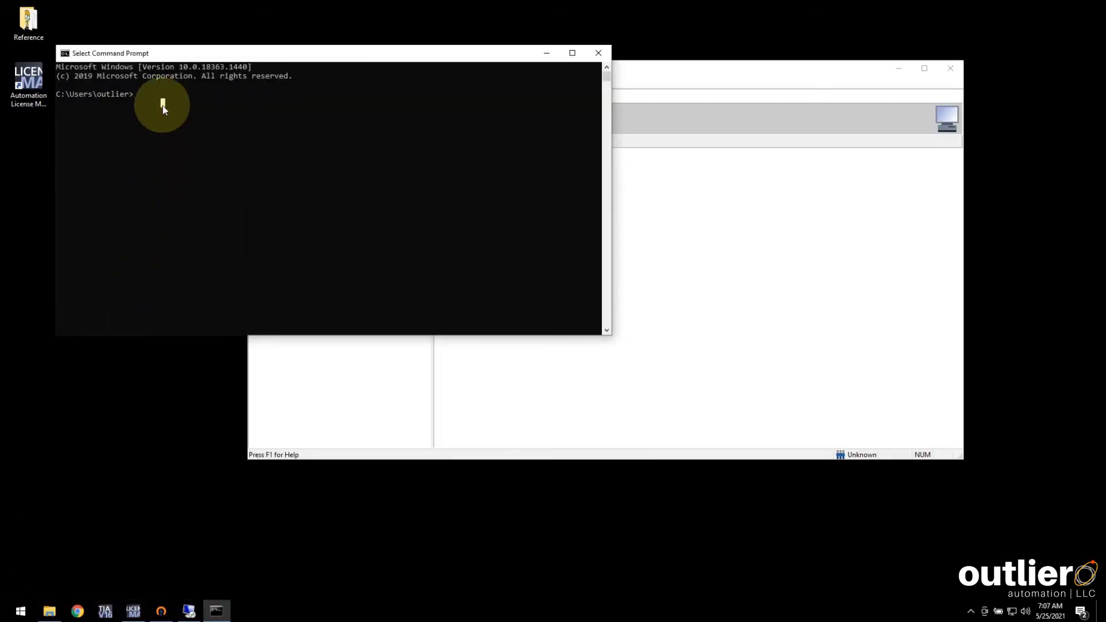
type("ping 10.0.10.249")
key("Return")
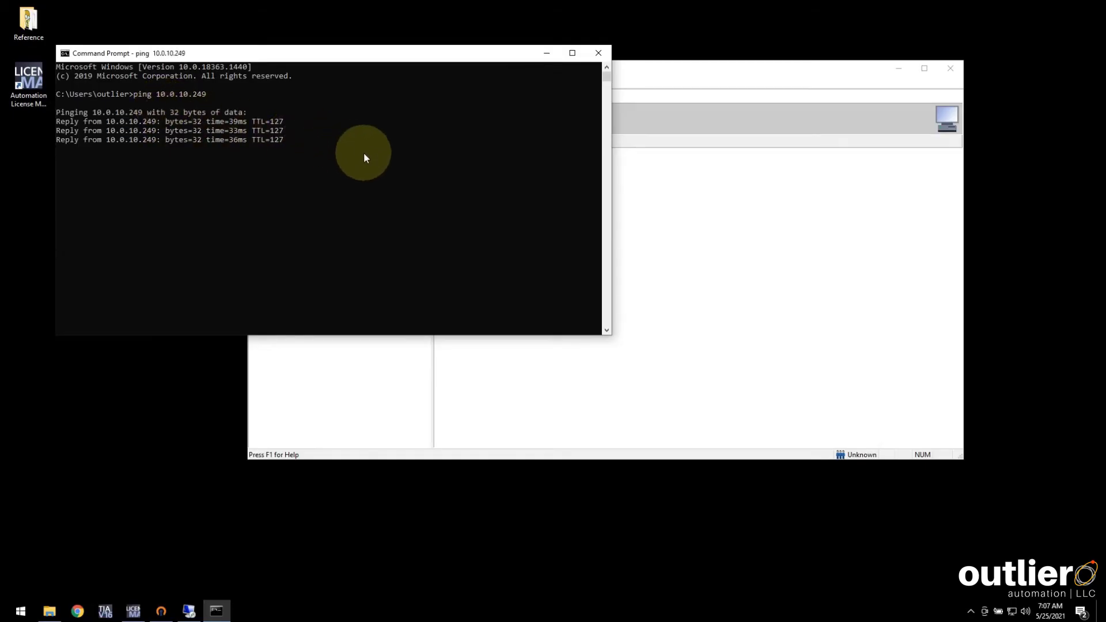
left_click_drag(386, 60, 356, 29)
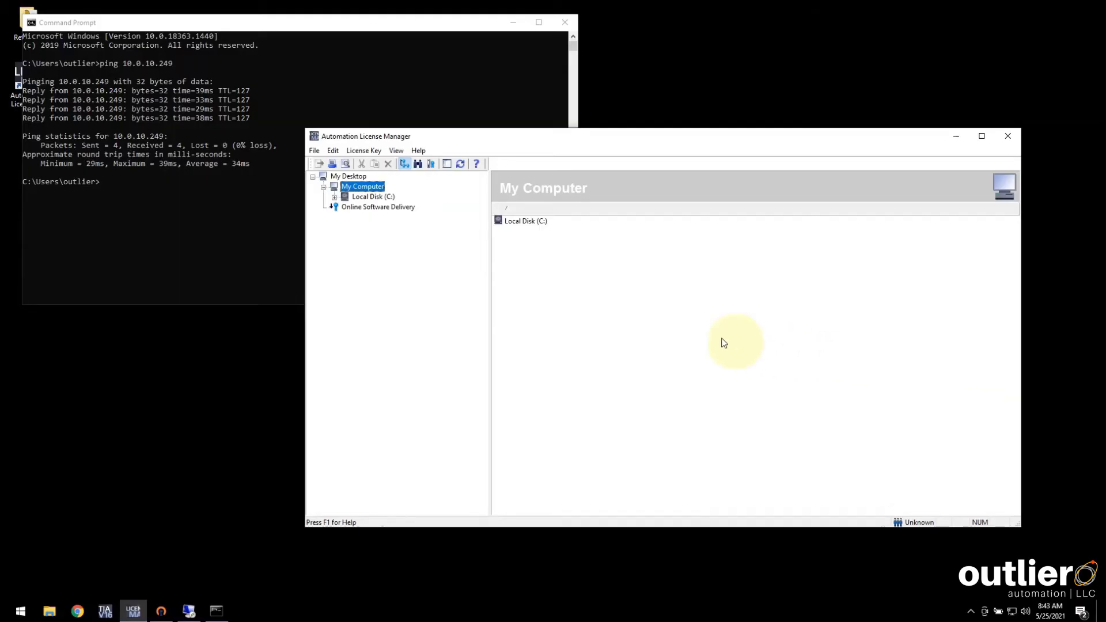
left_click(373, 197)
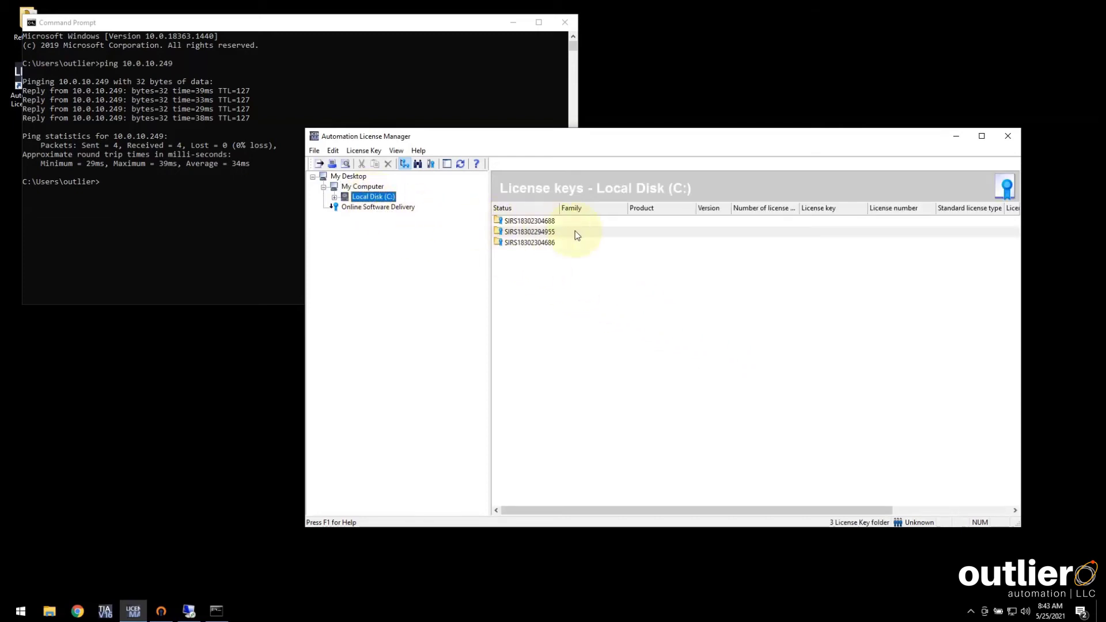
Select all three keys for transfer and connect to 10.0.10.249 as display name outlier_remote.
left_click_drag(555, 243, 544, 221)
left_click(375, 150)
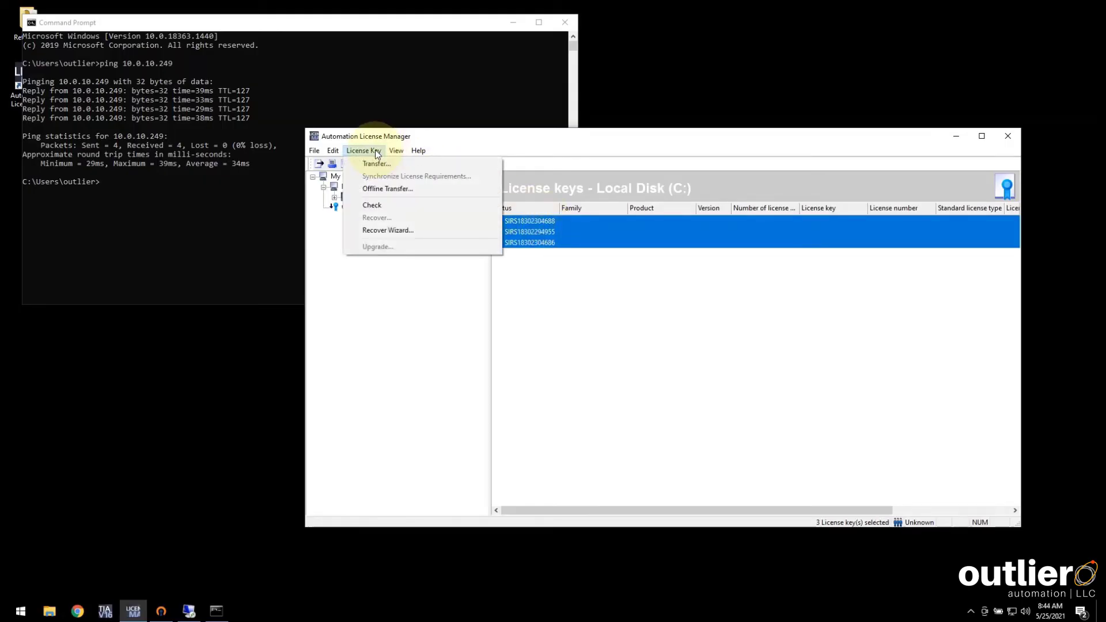
left_click(385, 164)
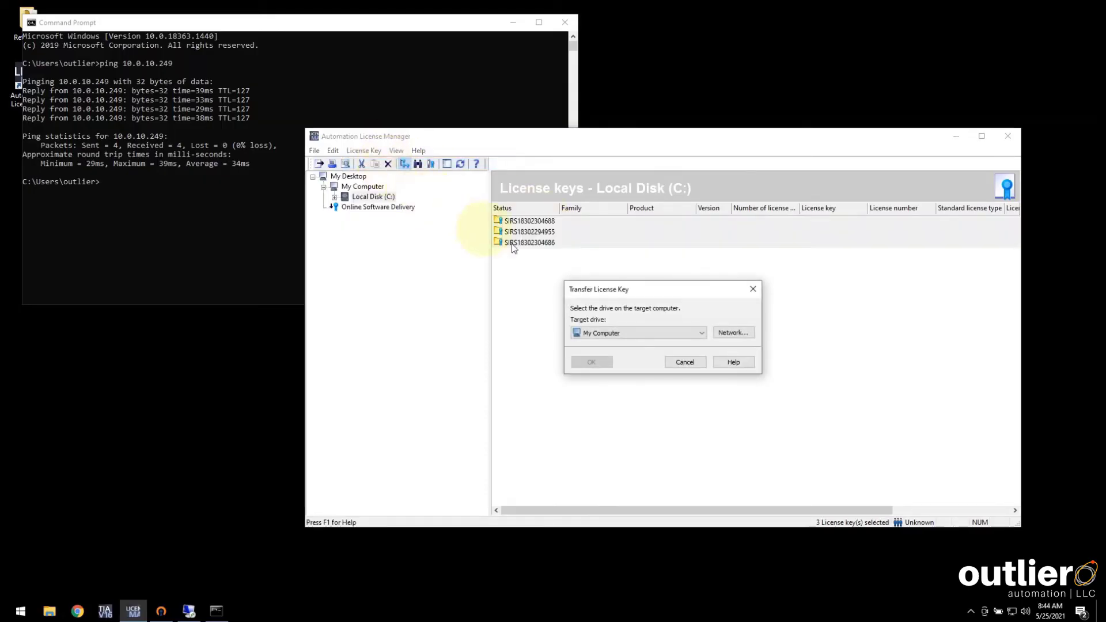
left_click(723, 333)
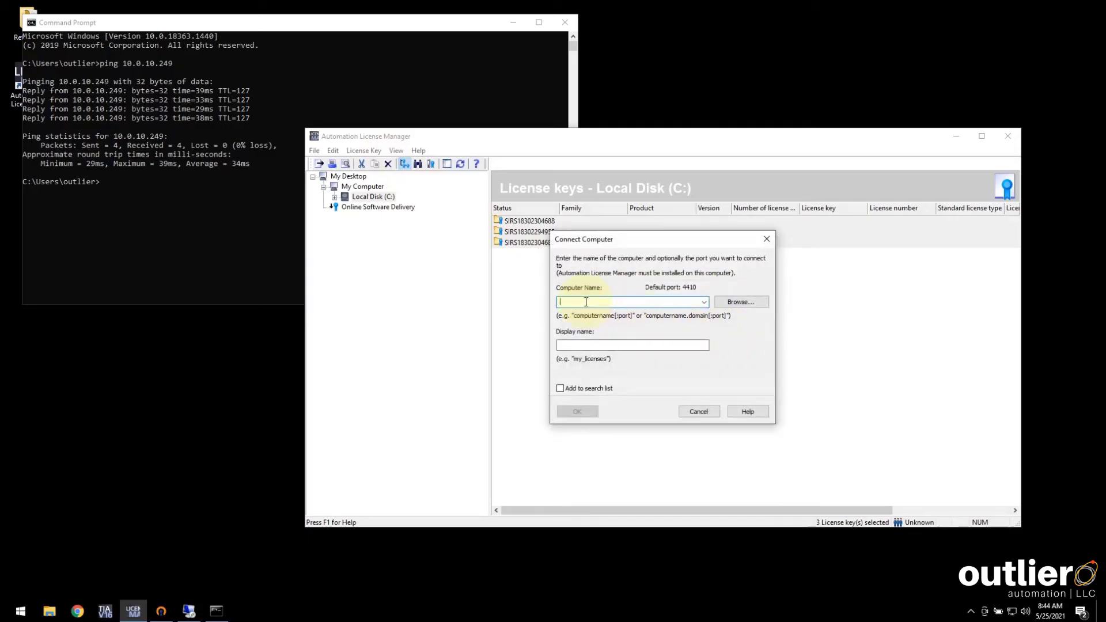
type("10.0.10.249")
left_click(643, 345)
double_click(643, 345)
type("outlier_remote")
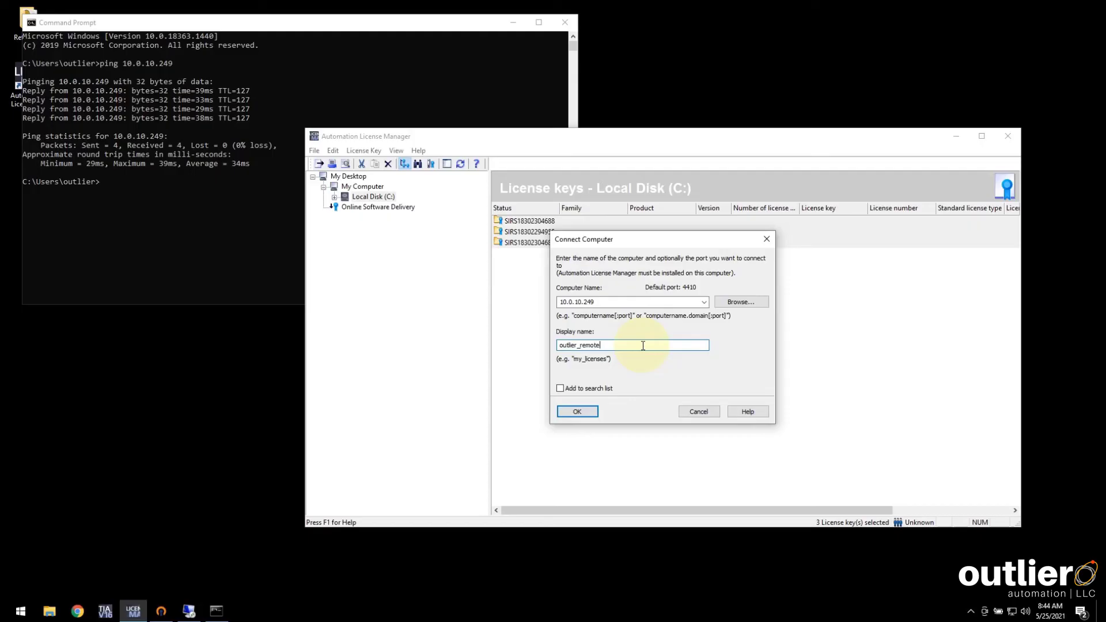
left_click(578, 413)
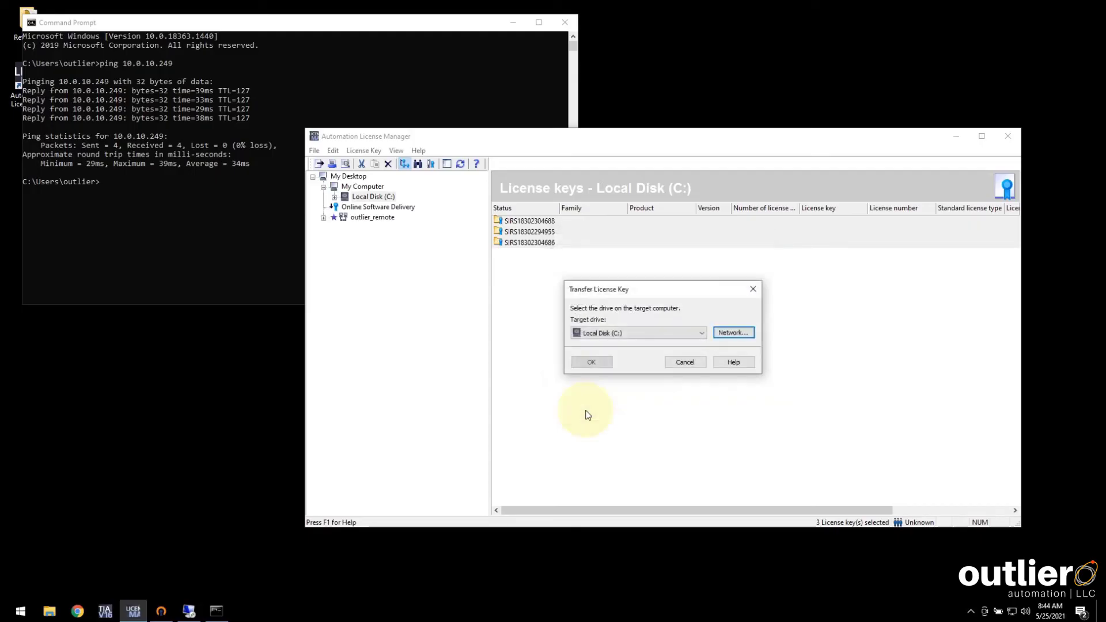
Transfer the keys to the remote server's Local Disk (C:).
left_click(652, 333)
left_click(652, 334)
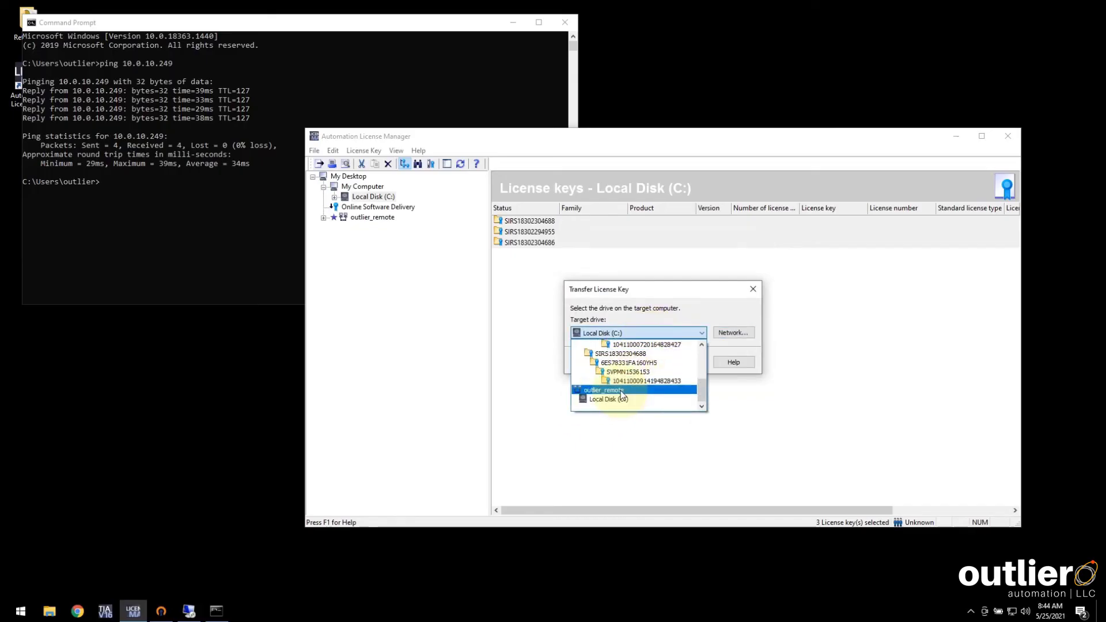
left_click(644, 398)
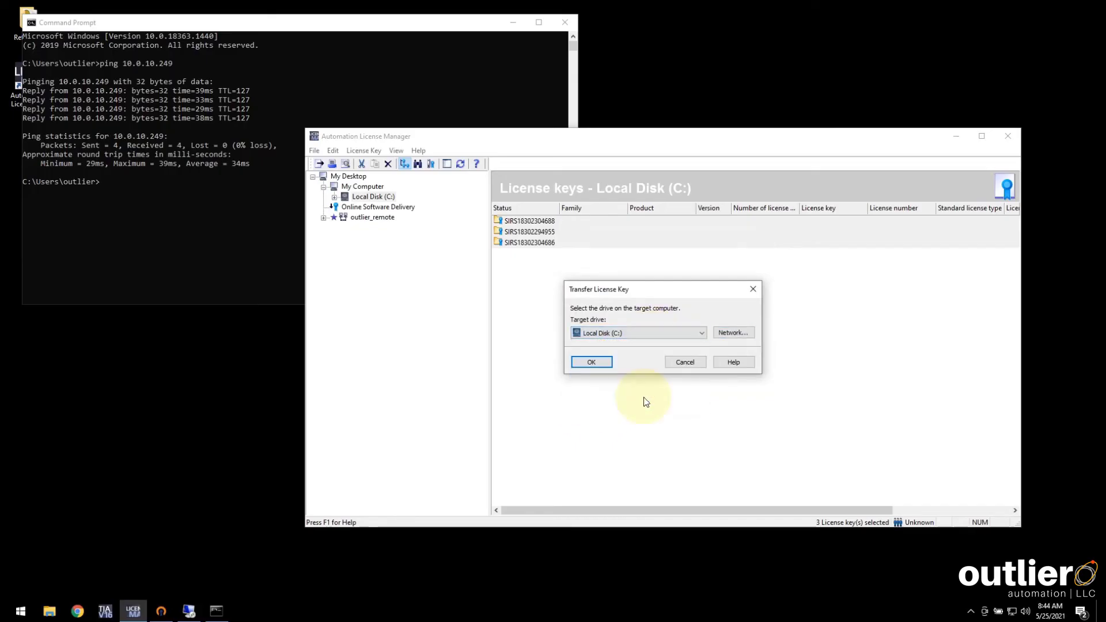
left_click(598, 362)
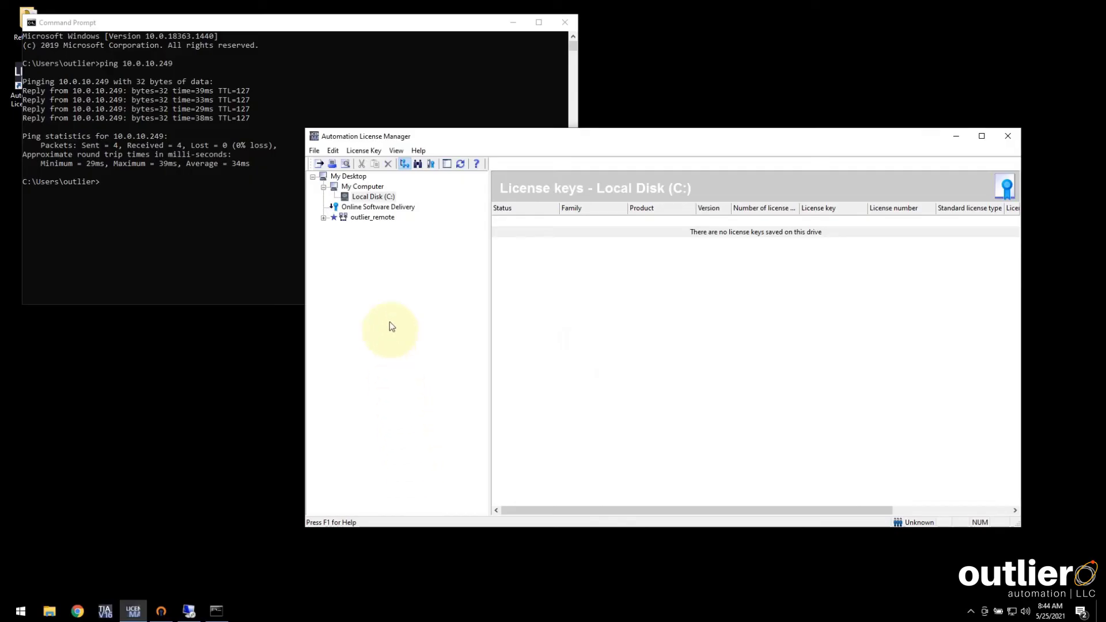
Browse to the STEP 7 Professional license key in the folders on the remote server's Local Disk (C:).
left_click(372, 198)
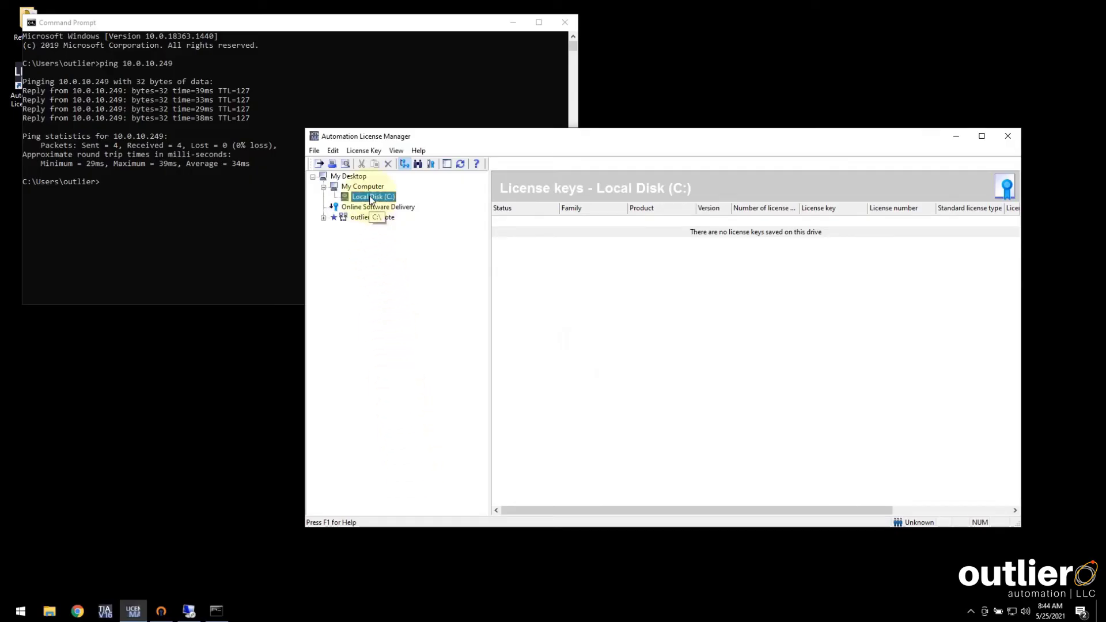
left_click(324, 218)
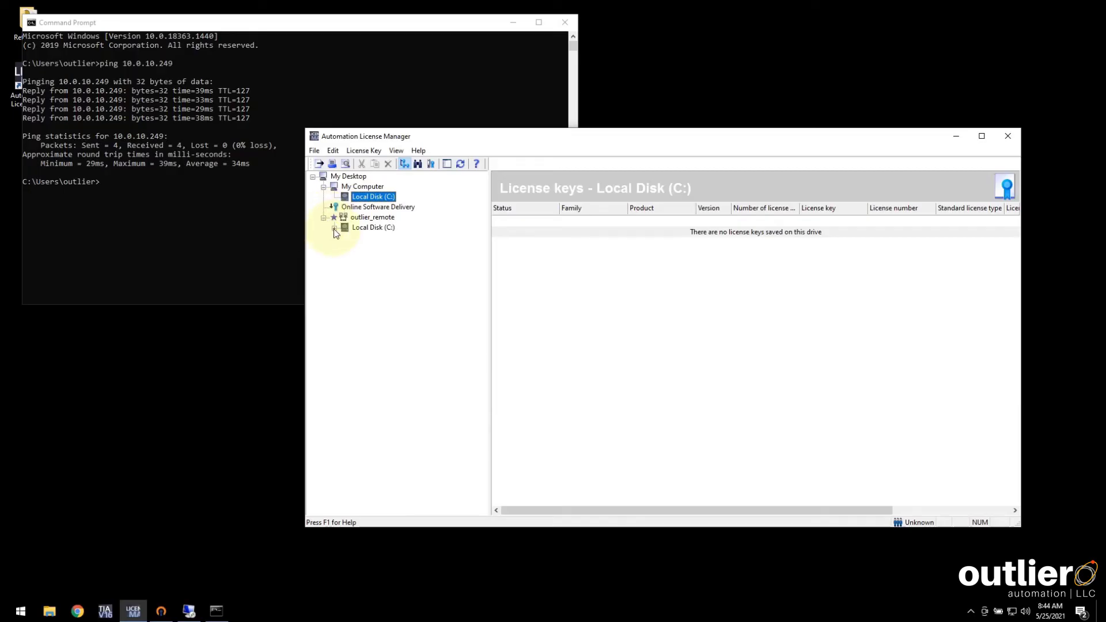
left_click(334, 229)
left_click(373, 227)
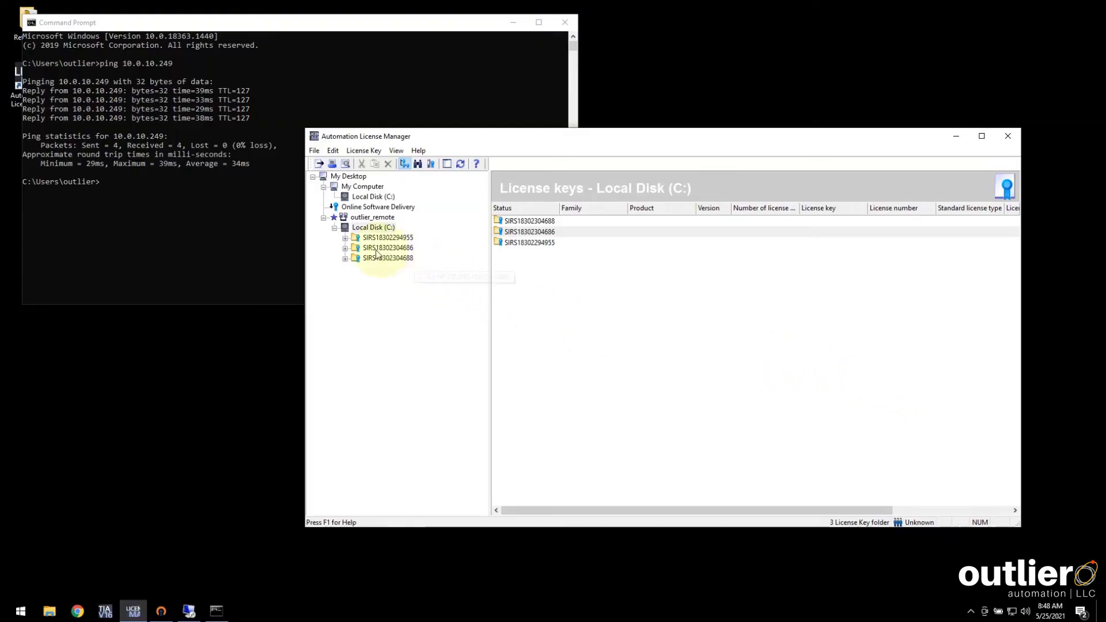
left_click(346, 238)
left_click(356, 248)
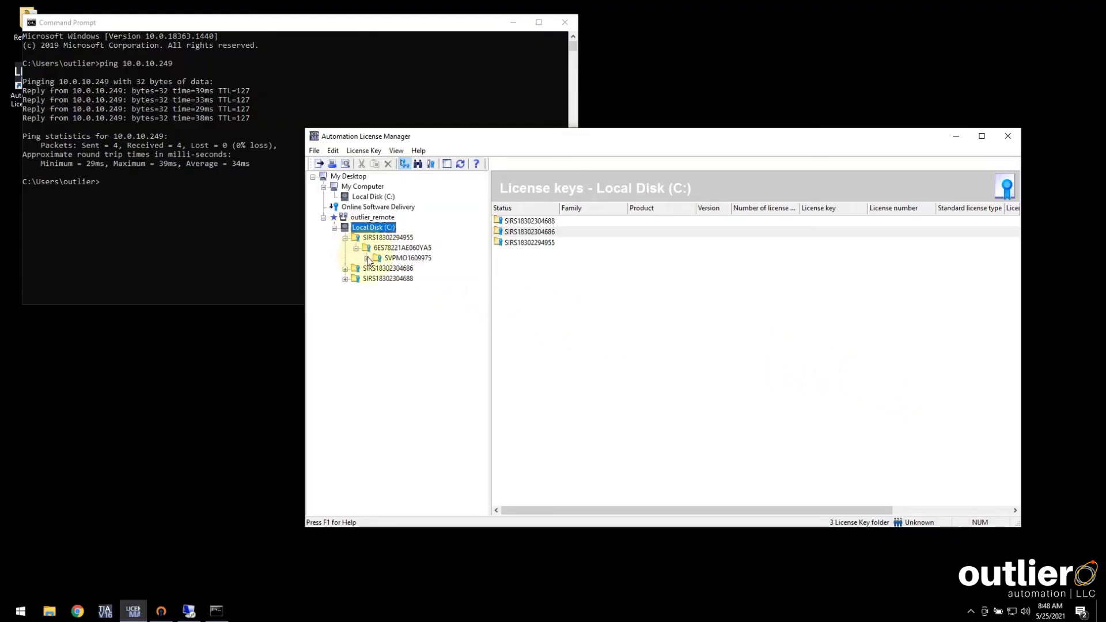
left_click(368, 258)
left_click(422, 269)
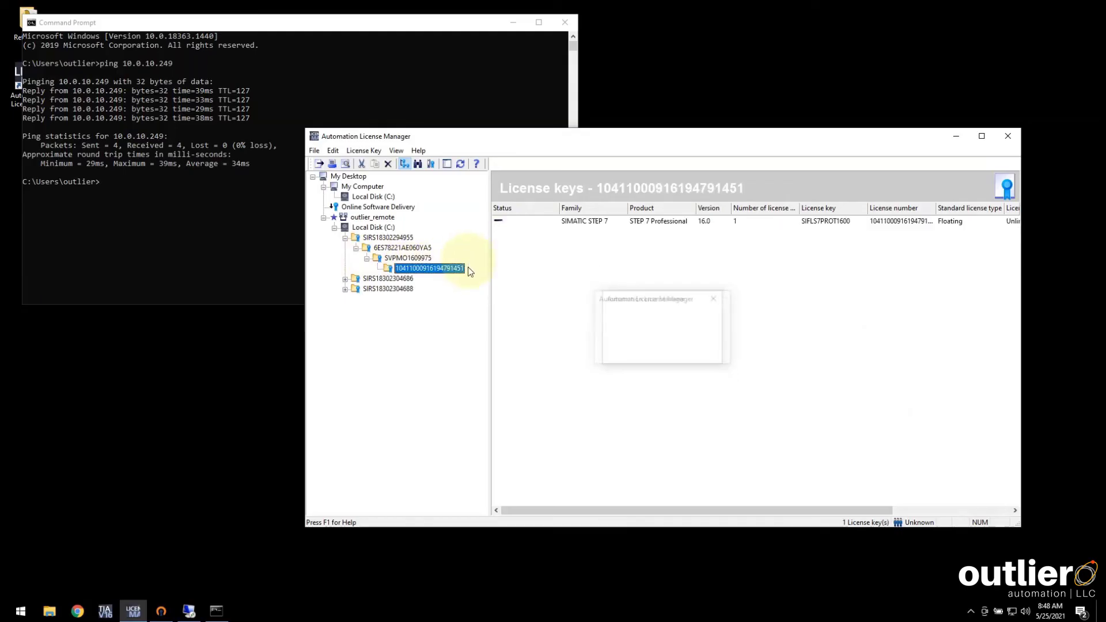
Run Check on the STEP 7 Professional key and confirm it reports OK.
left_click(555, 223)
right_click(555, 223)
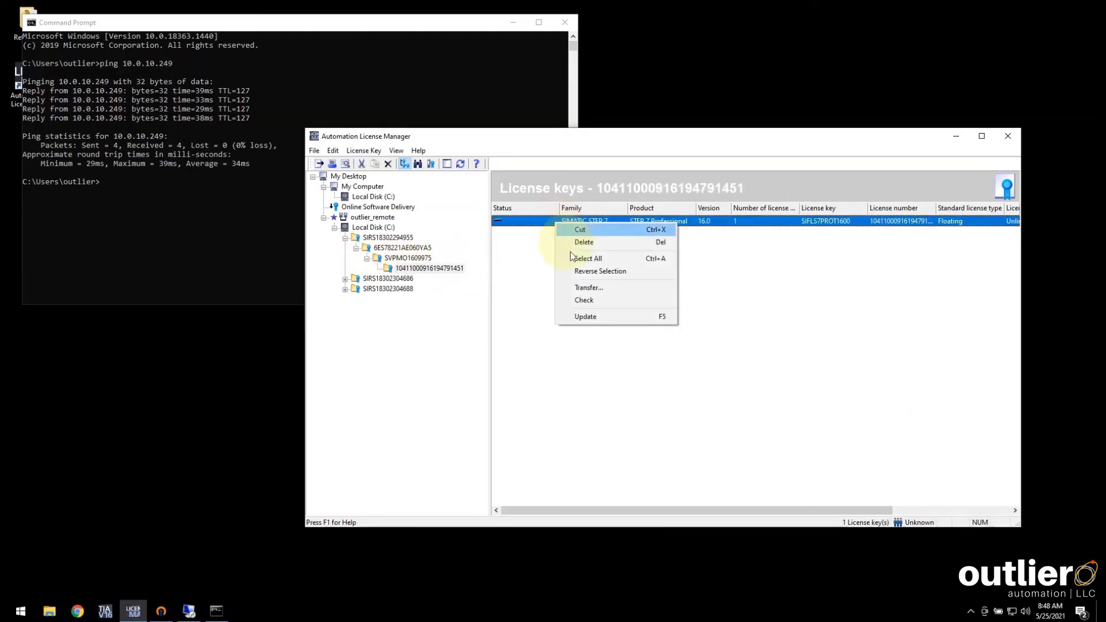
left_click(591, 305)
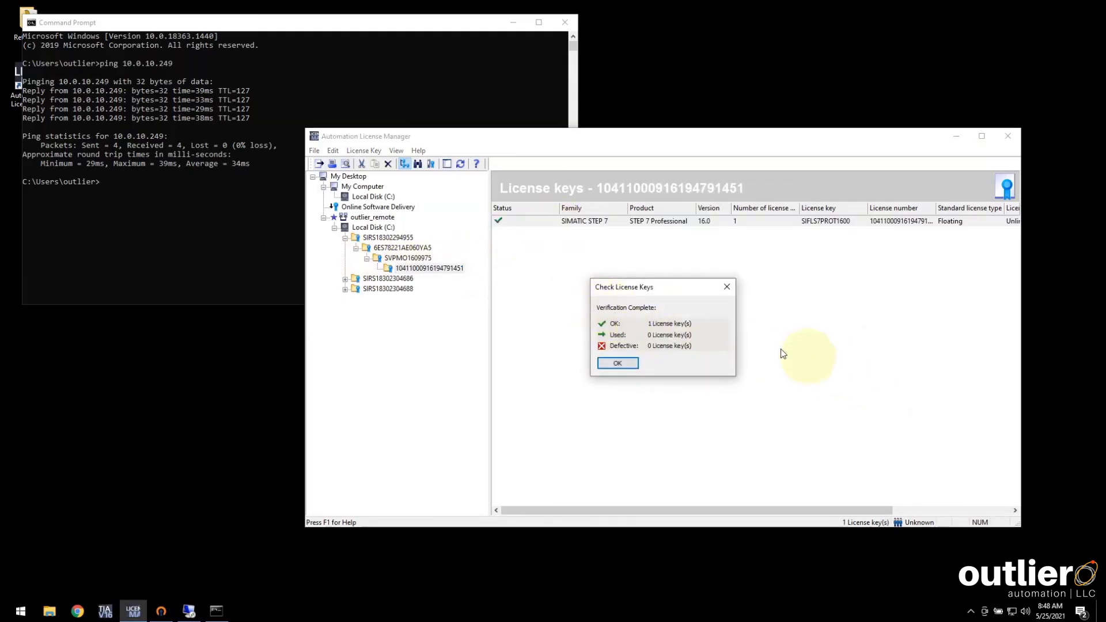
left_click(617, 363)
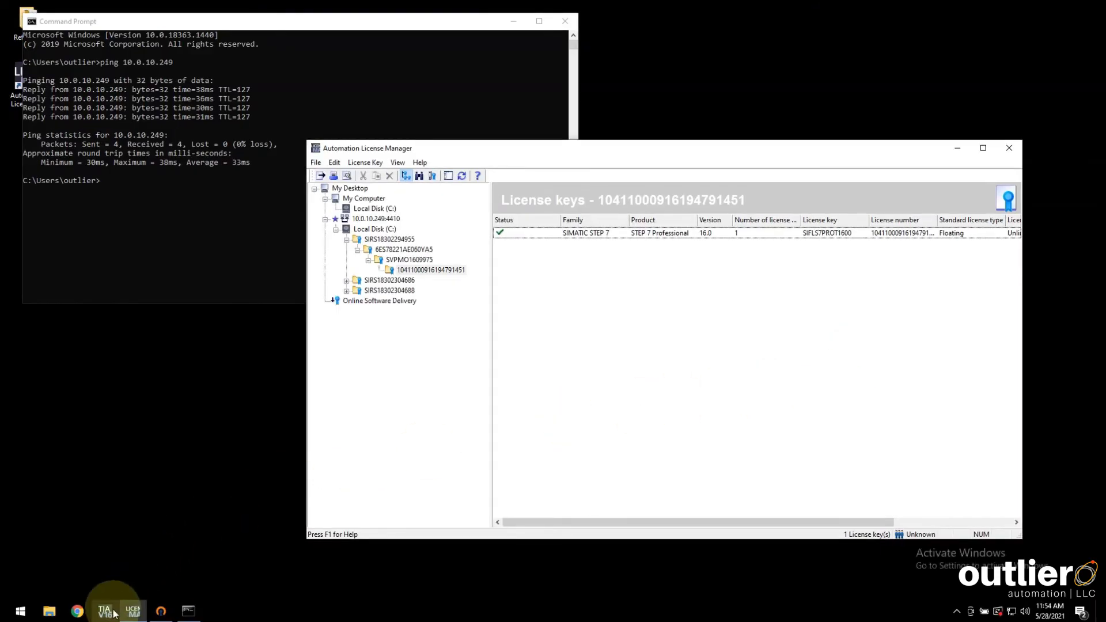
Launch TIA Portal and open TestProject from the recent projects list.
left_click(105, 611)
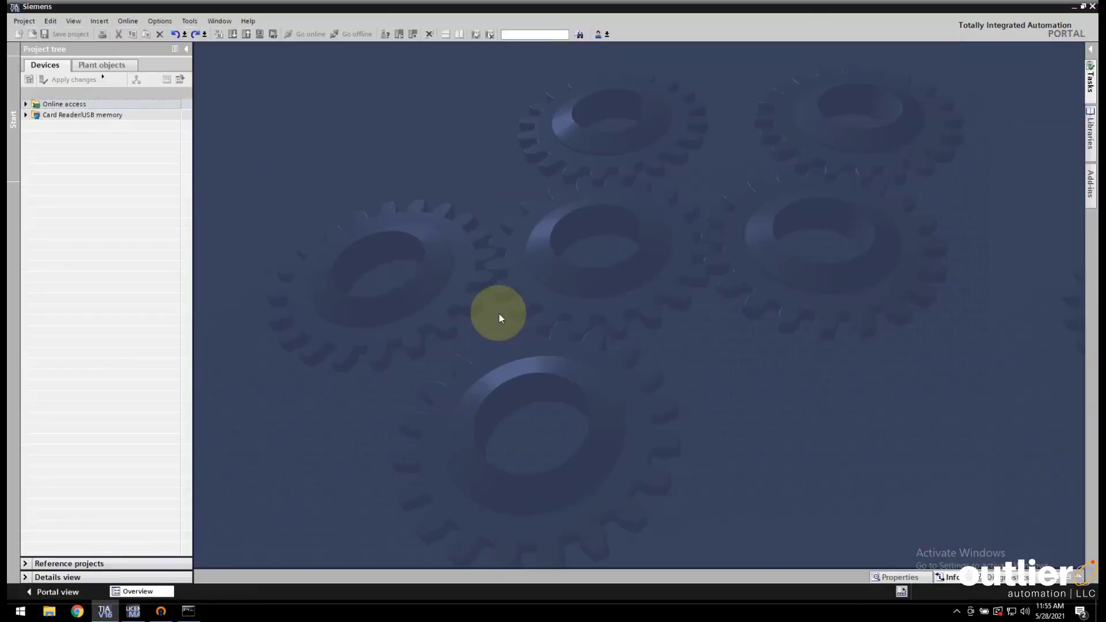
left_click(33, 23)
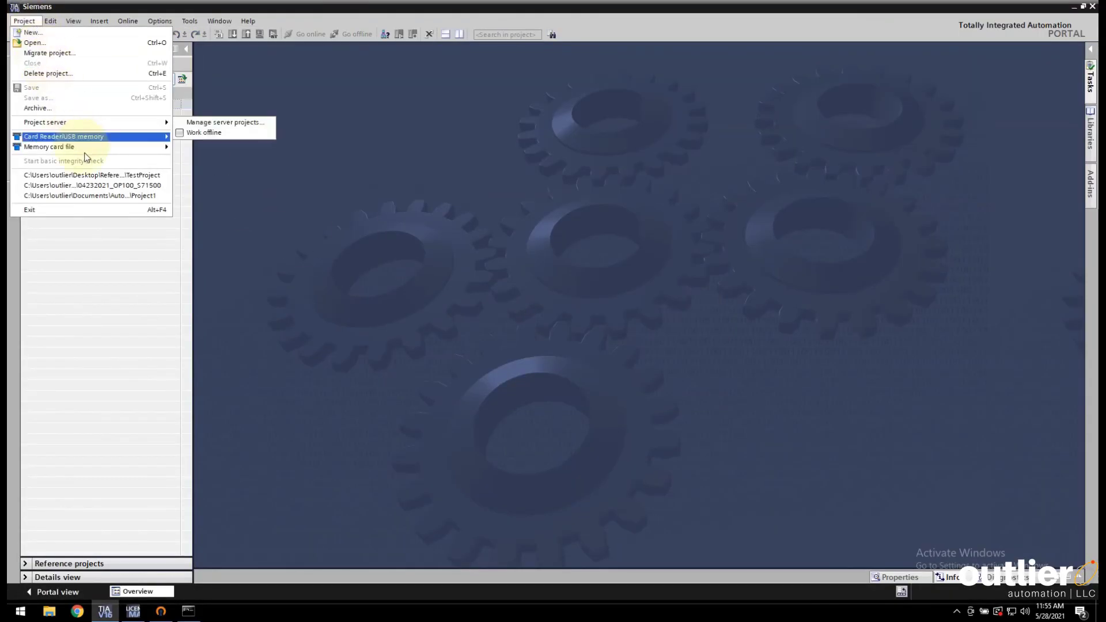
left_click(95, 175)
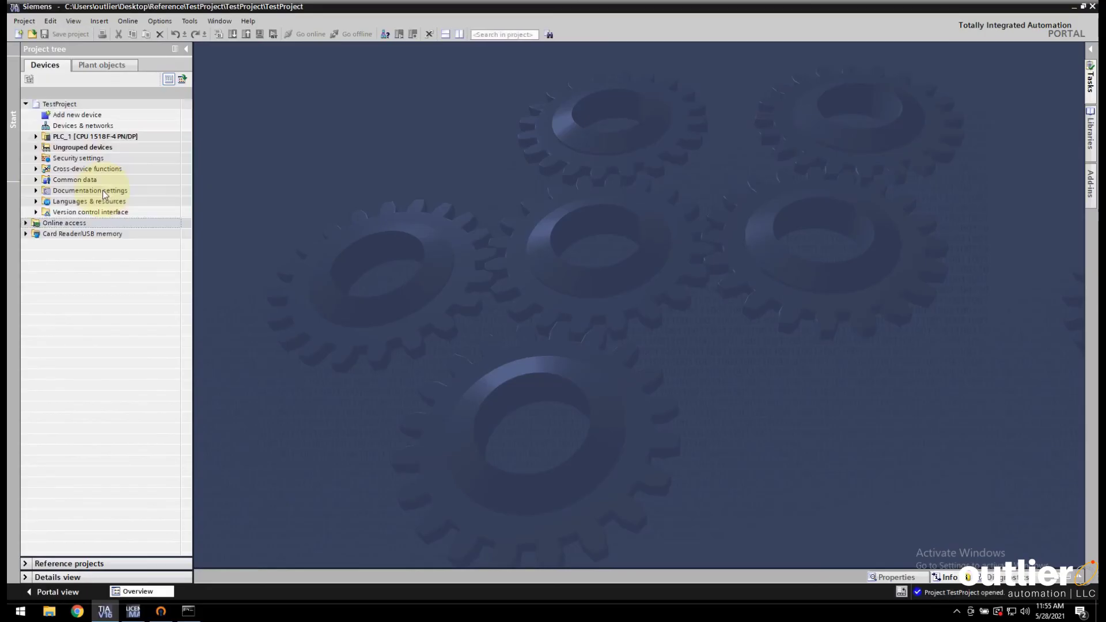
Open PLC_1 > Program blocks > Main [OB1] in the ladder editor.
left_click(36, 137)
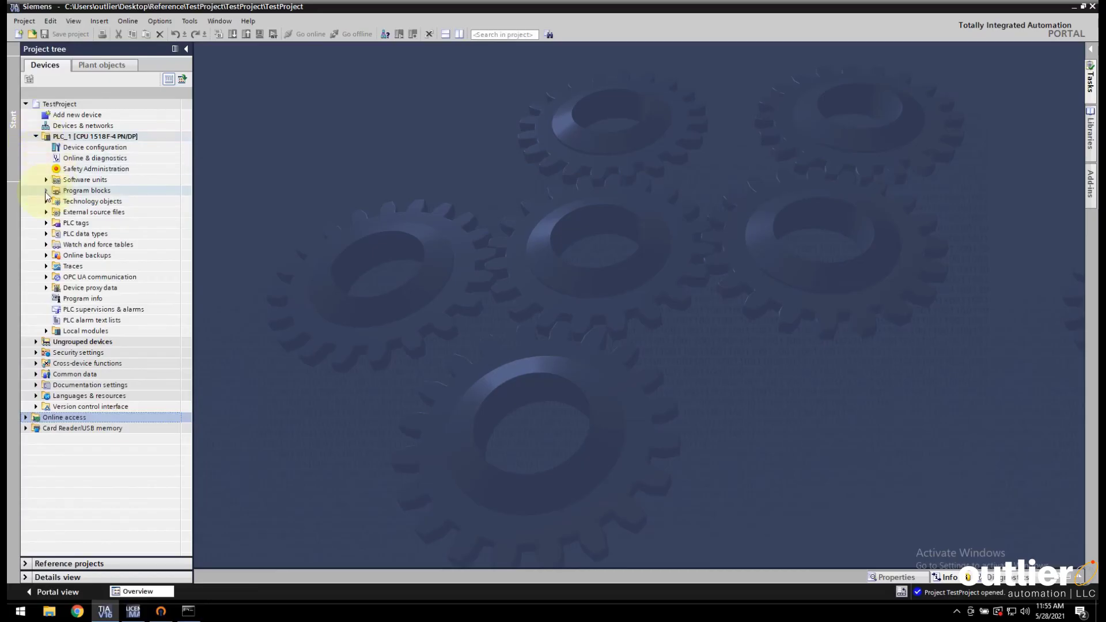
left_click(46, 192)
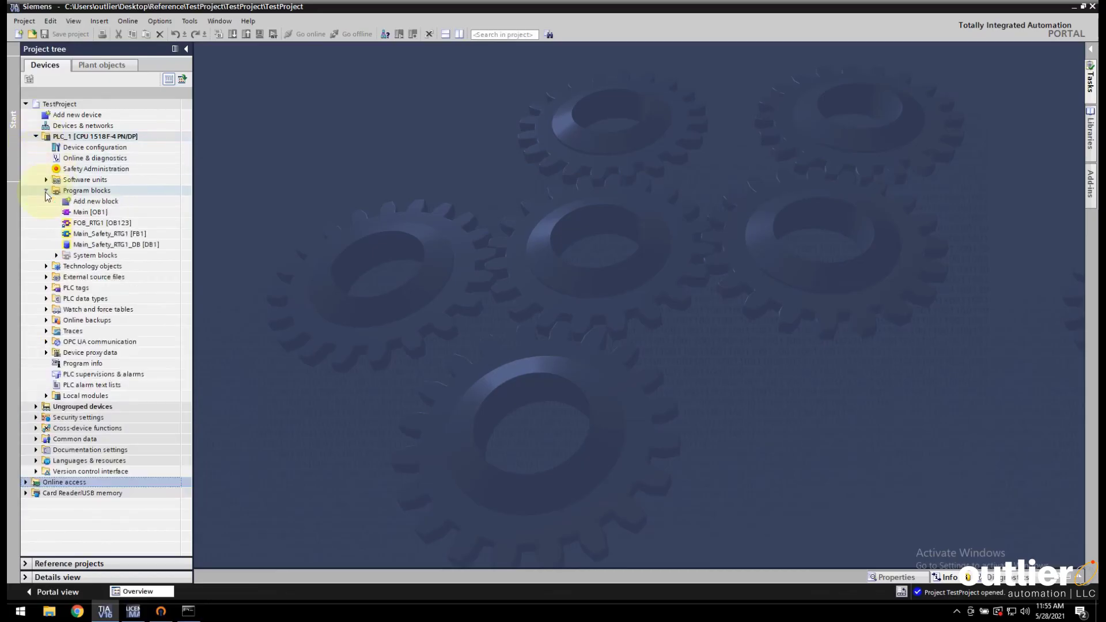
left_click(82, 215)
double_click(119, 213)
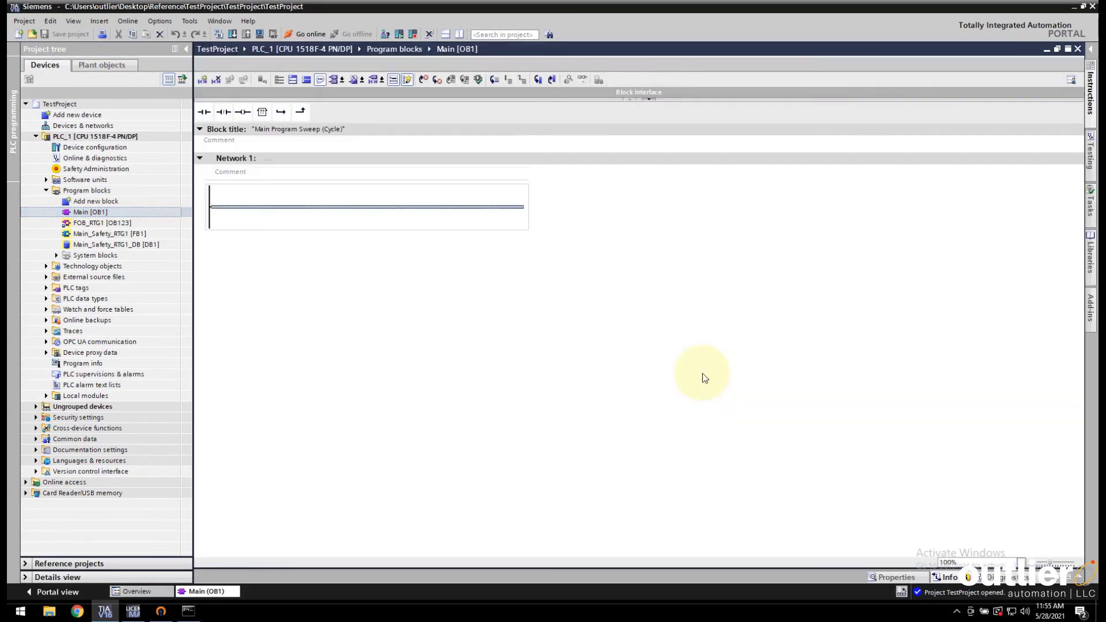
Back in License Manager, recheck the STEP 7 Professional key and confirm it is in use with no defects.
left_click(133, 611)
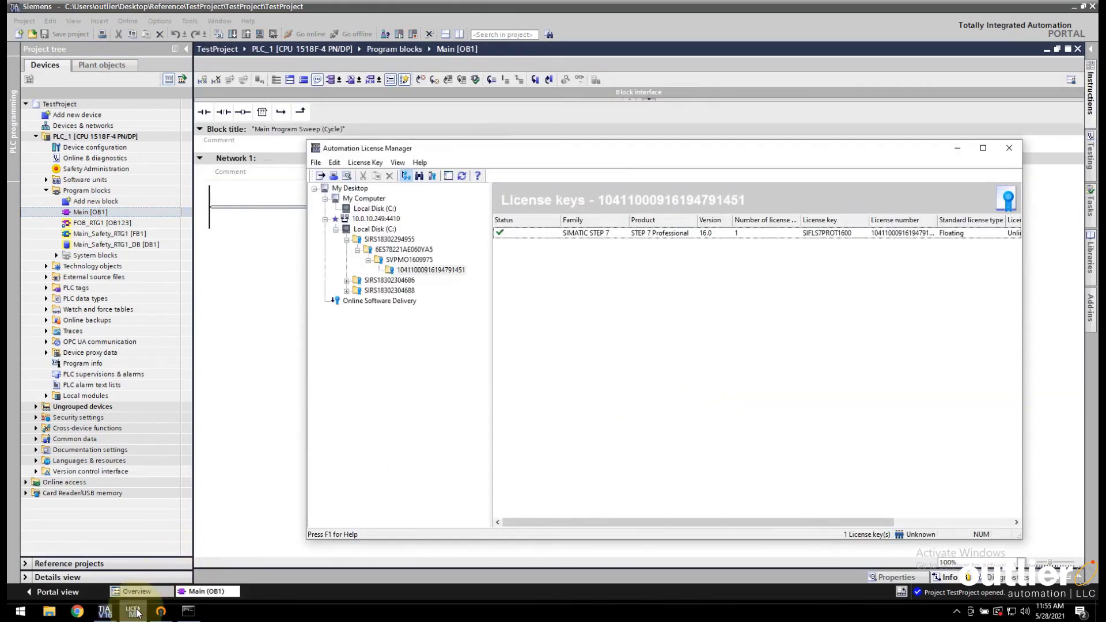
right_click(597, 234)
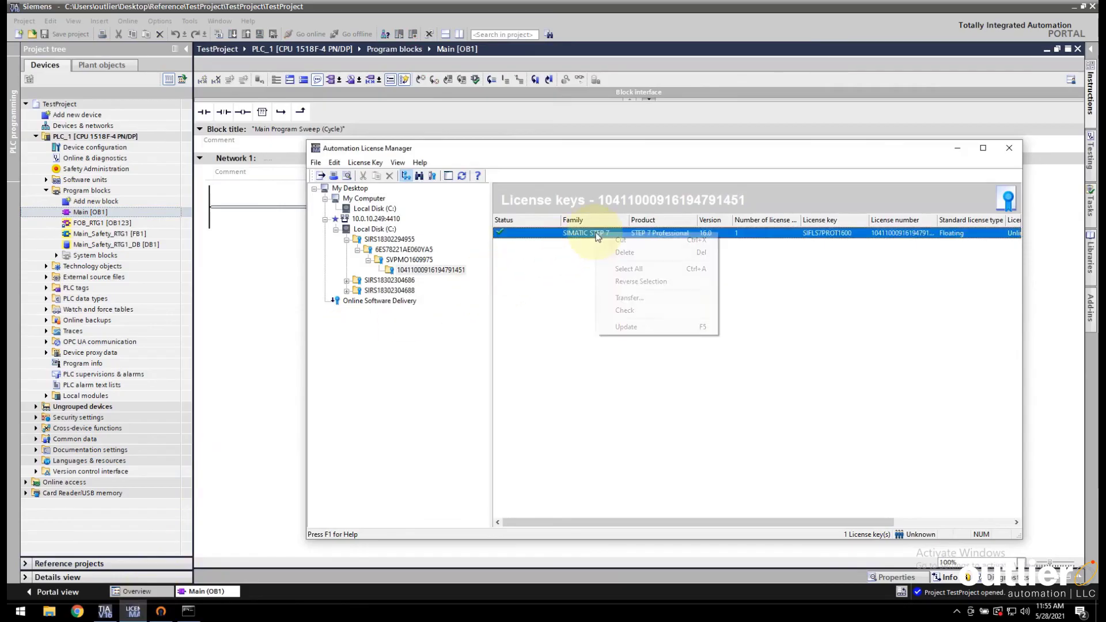
left_click(624, 312)
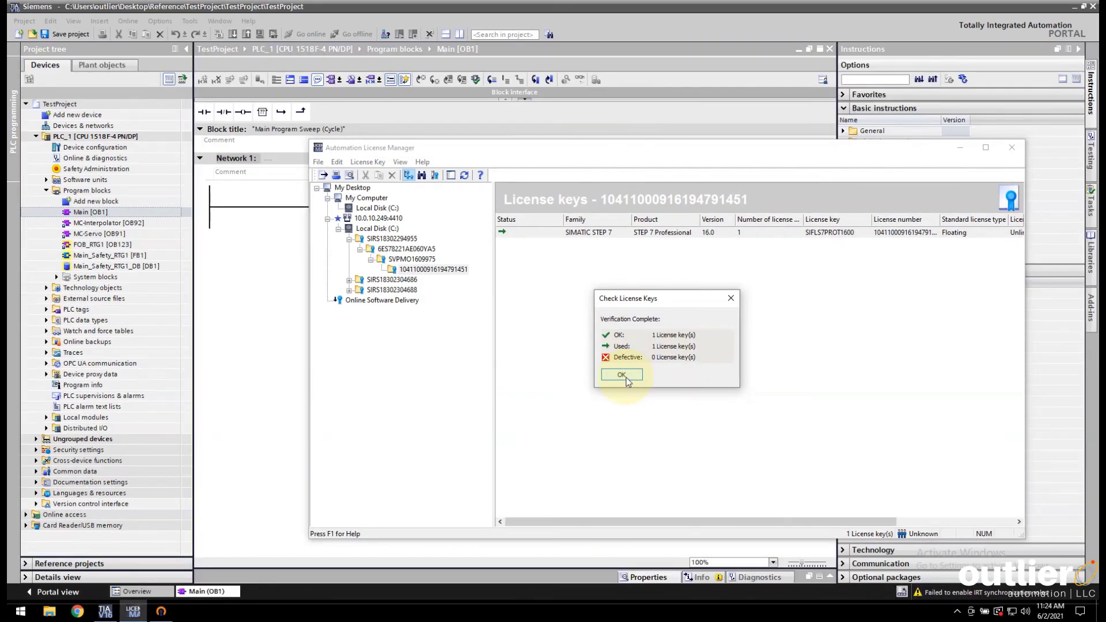
left_click(625, 379)
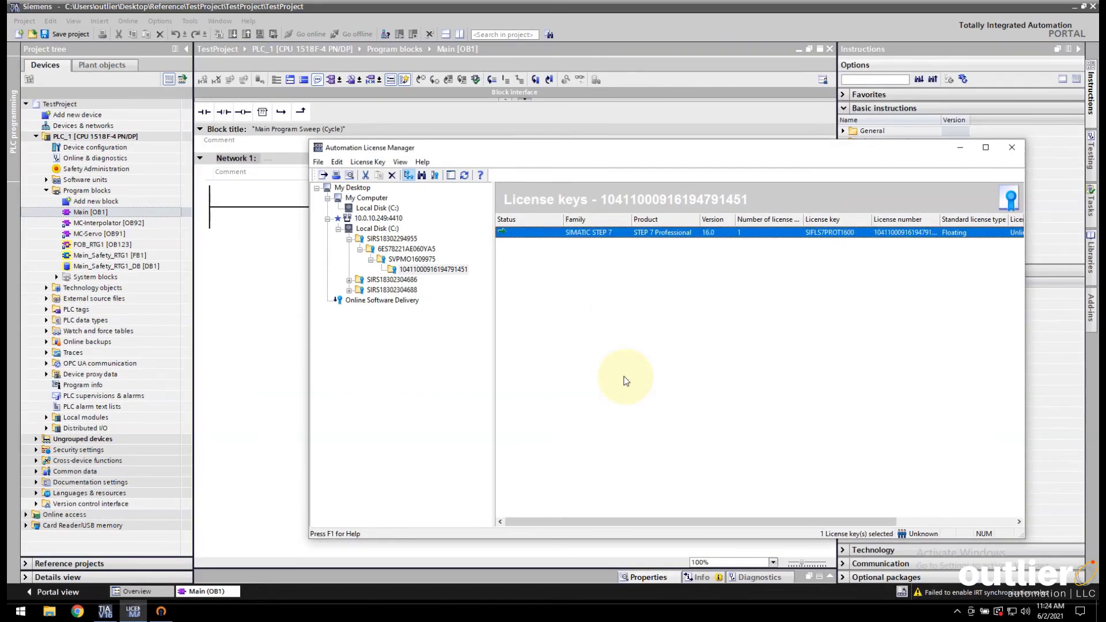
Show the View > Log entries for 10.0.10.249:4410, briefly ticking and unticking the Filter checkbox.
left_click(399, 163)
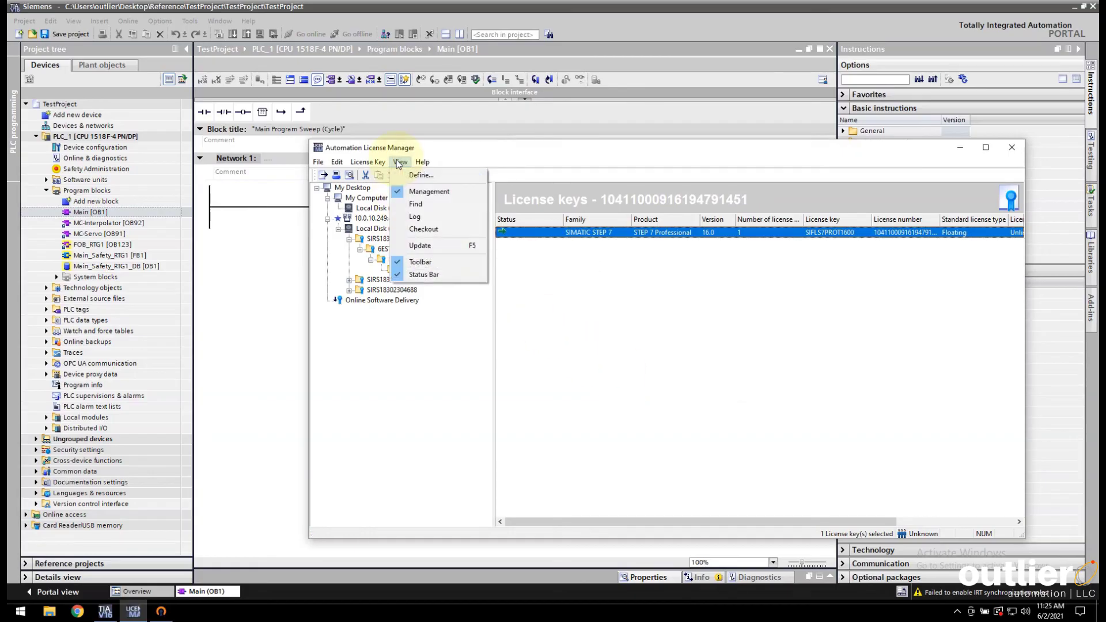
left_click(414, 219)
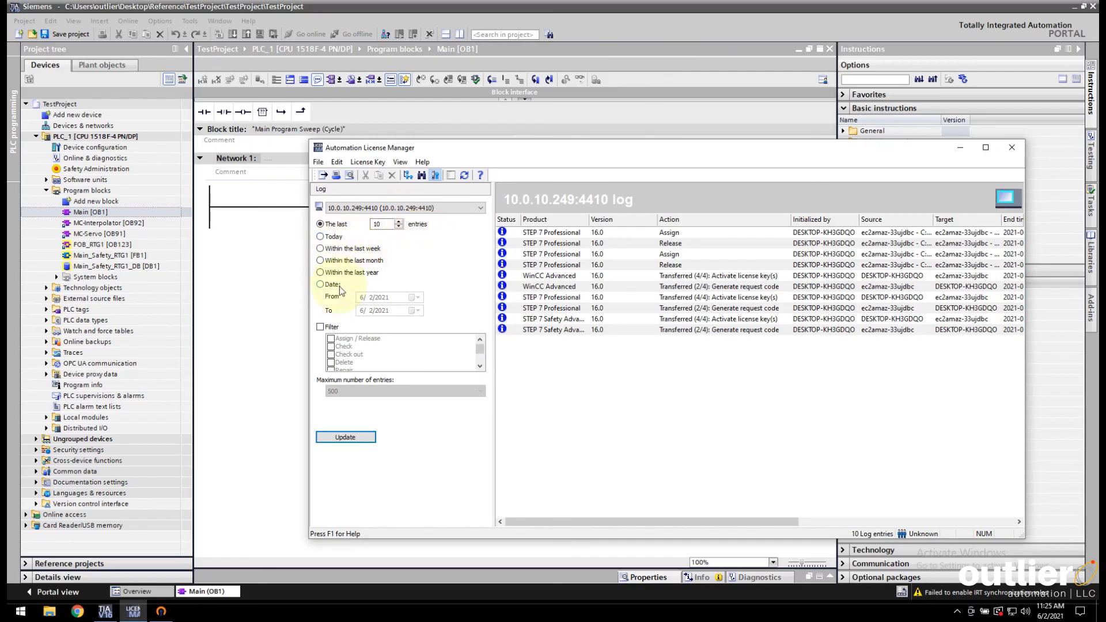
left_click(321, 326)
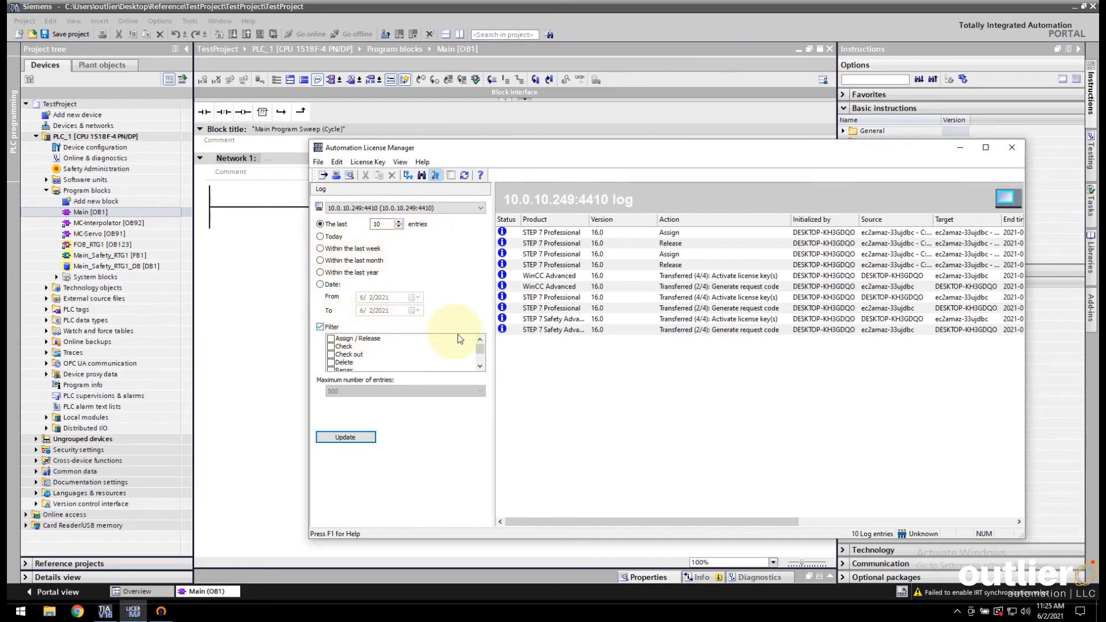
left_click_drag(481, 348, 482, 358)
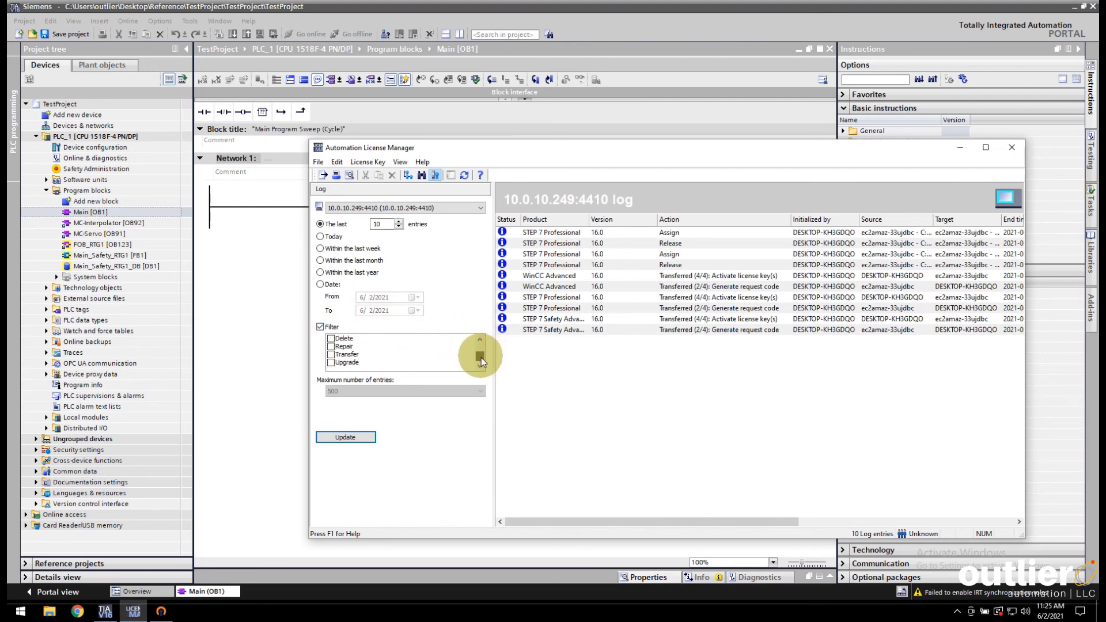
left_click(321, 327)
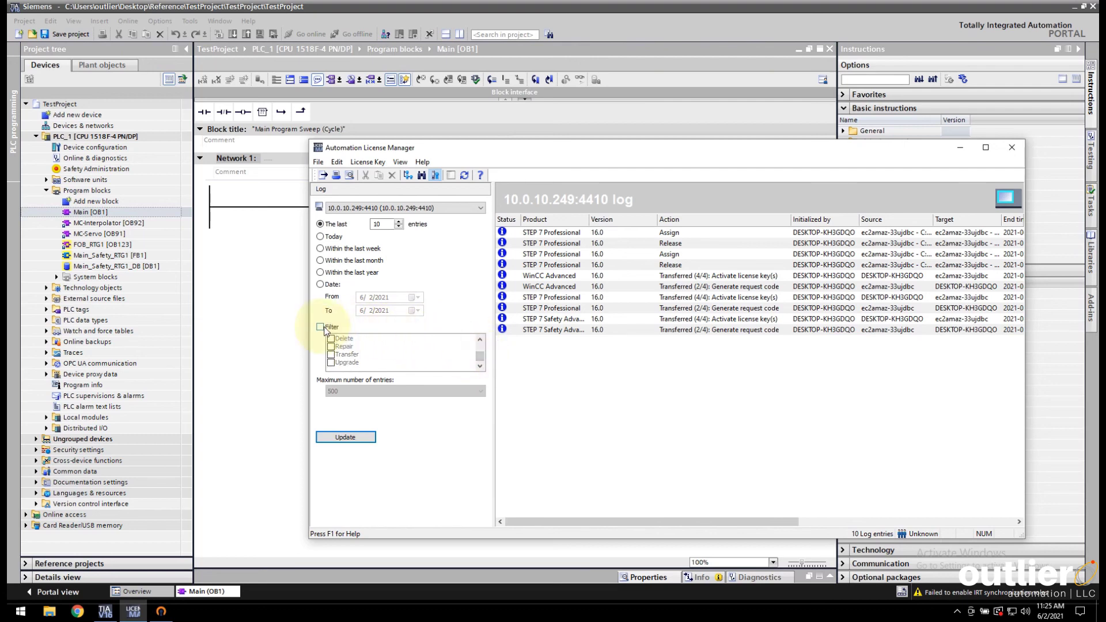
Maximize the License Manager window to reveal end times, users and license types in the log.
double_click(720, 147)
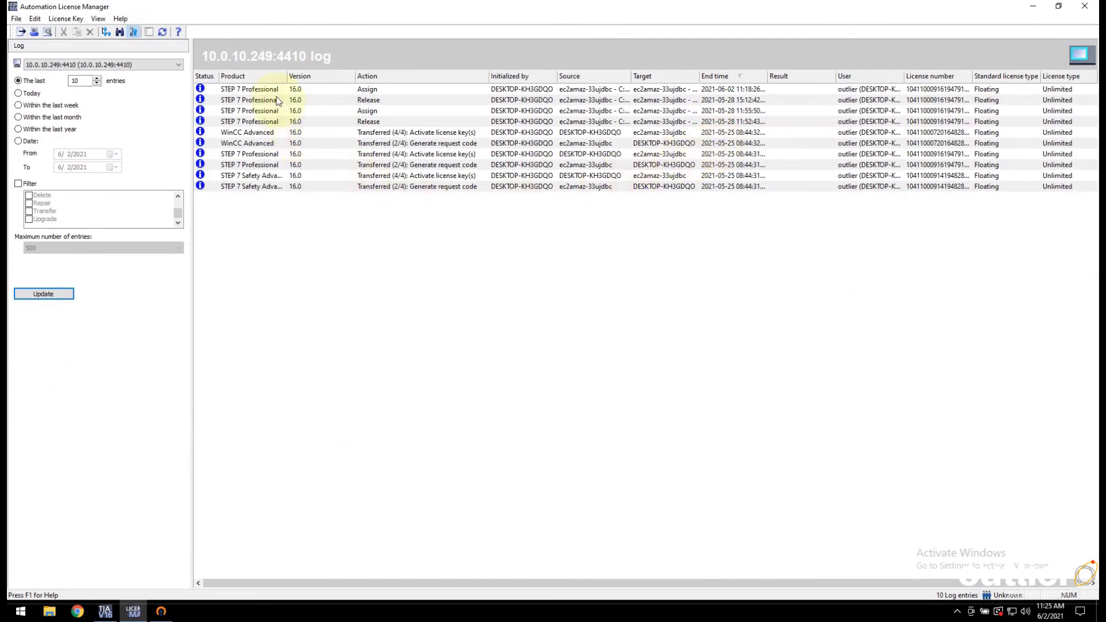